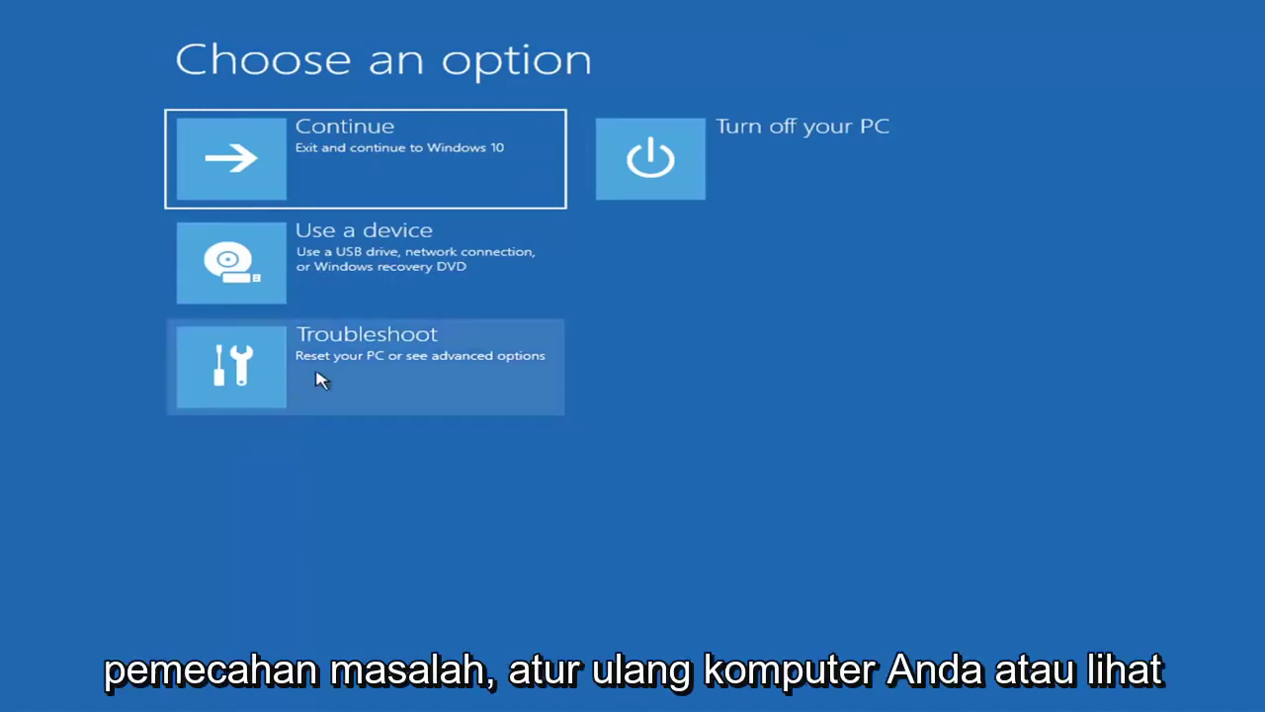
Run Startup Repair from the advanced troubleshooting options of the recovery environment.
click(470, 372)
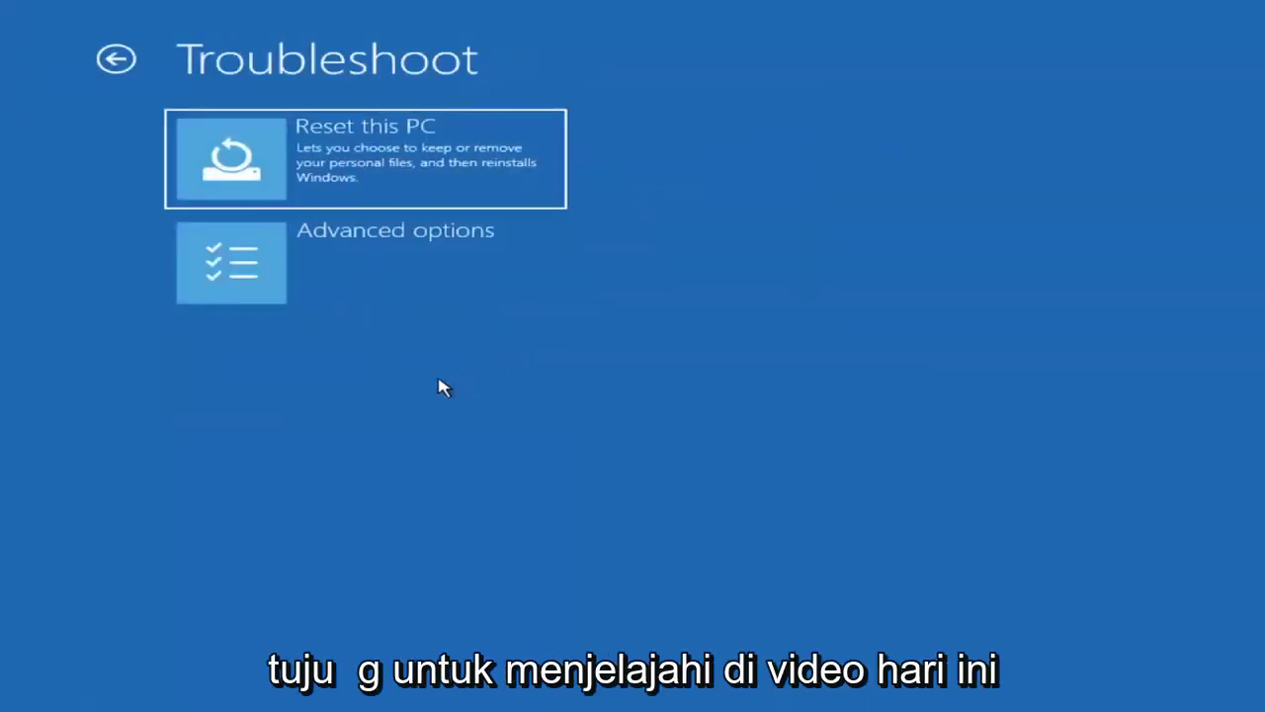
click(395, 269)
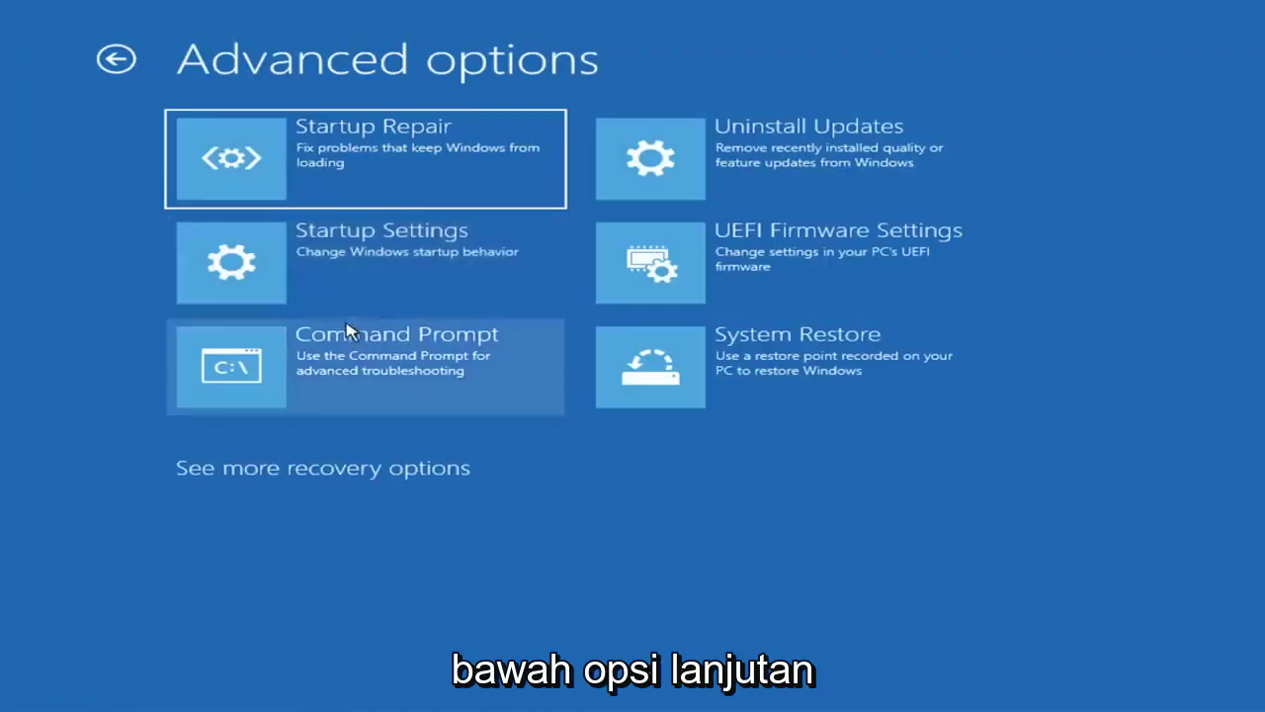
click(342, 169)
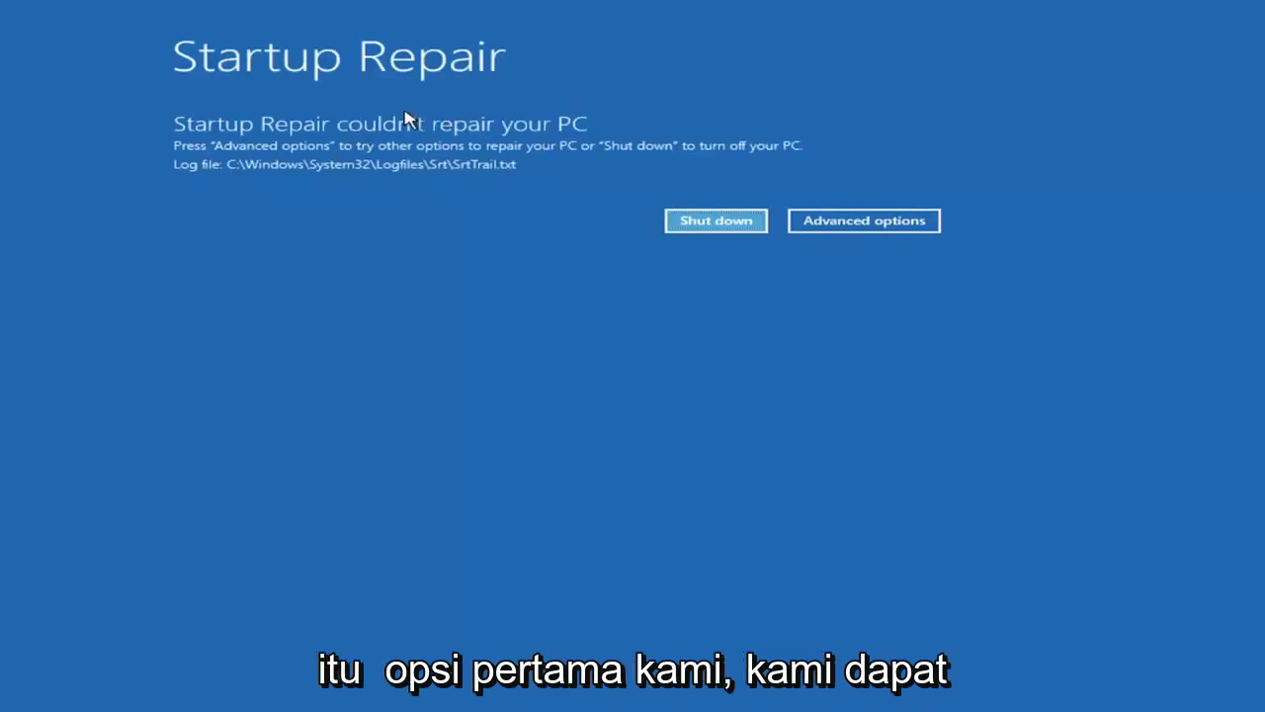
Return to the advanced troubleshooting options and examine the choices offered by Startup Settings and Uninstall Updates without applying any.
click(878, 221)
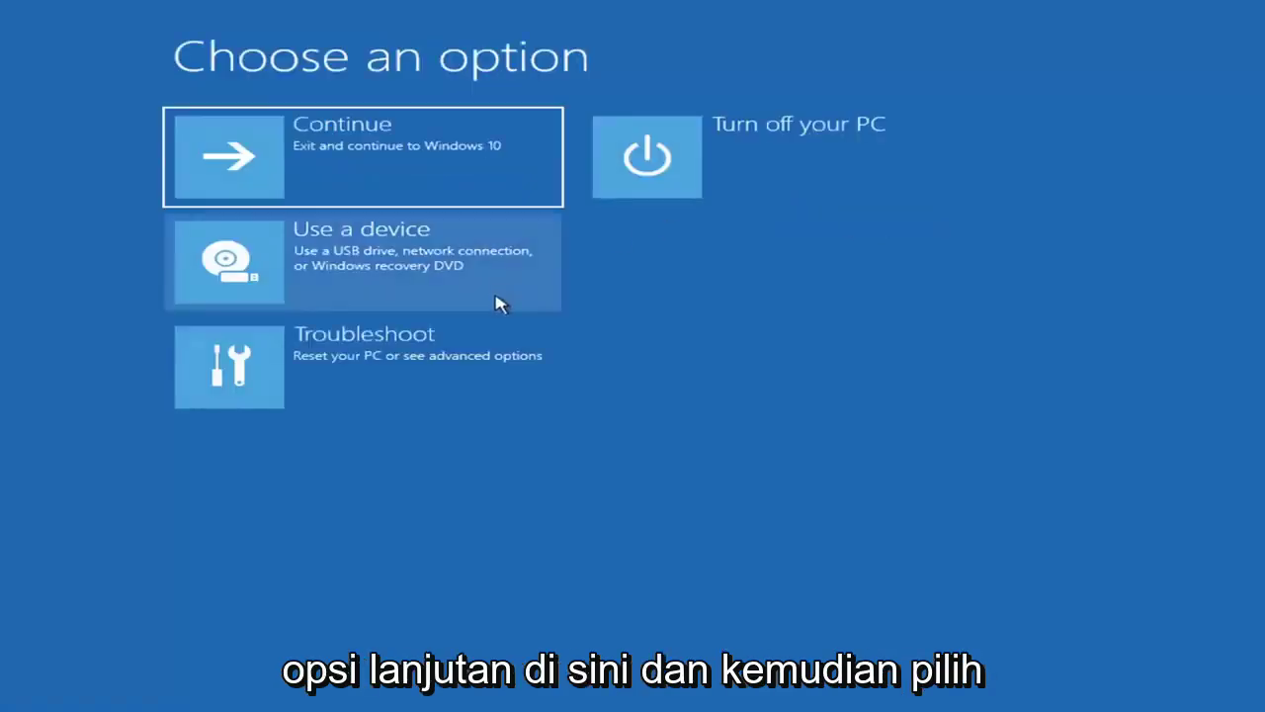
click(318, 381)
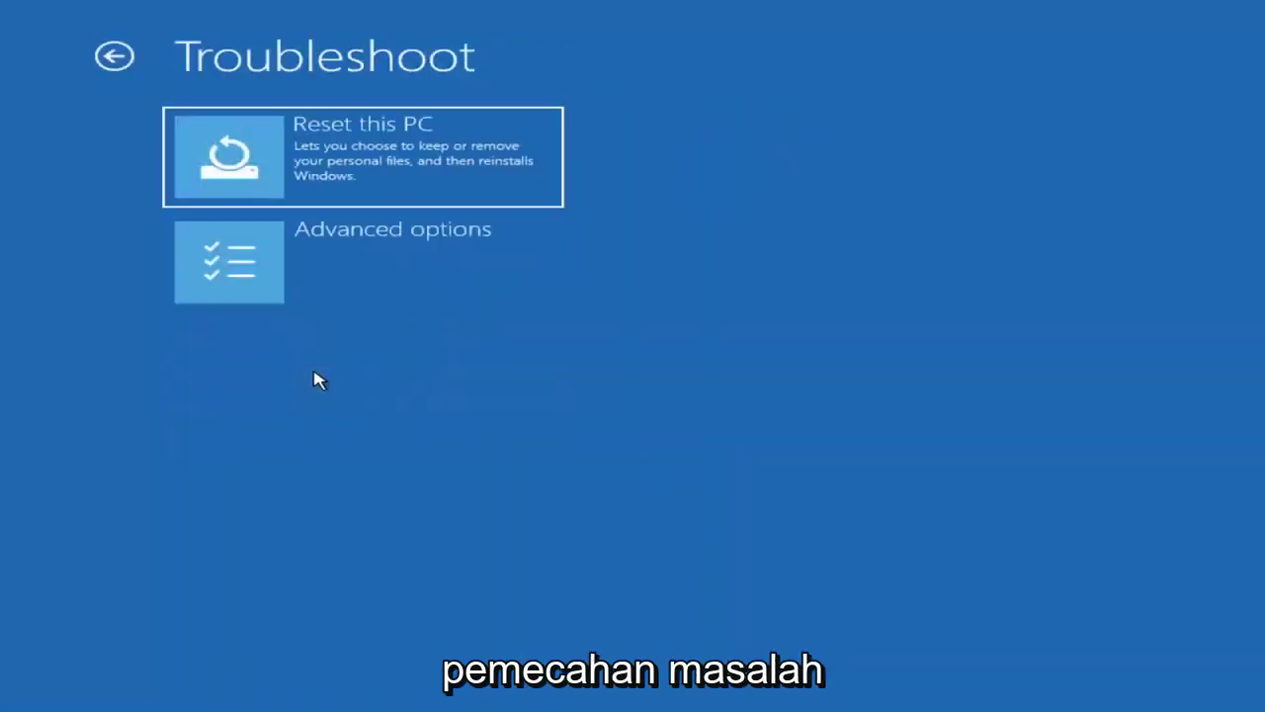
click(331, 278)
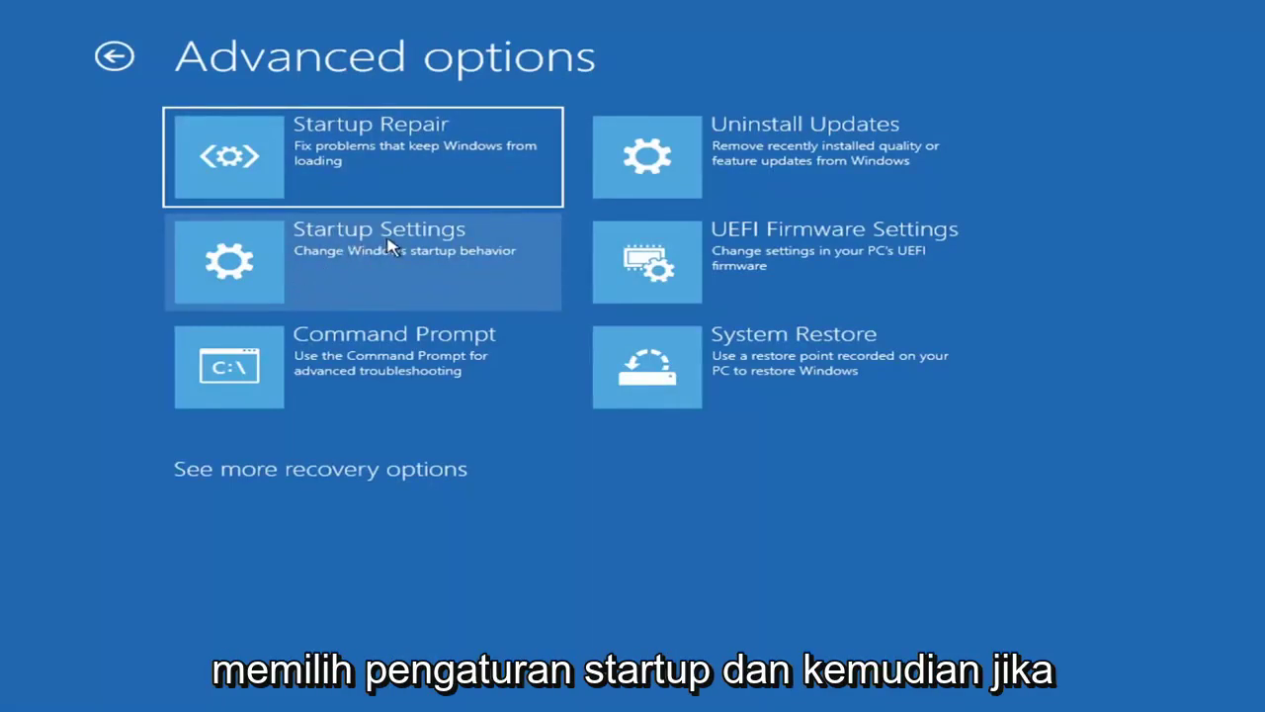
click(327, 263)
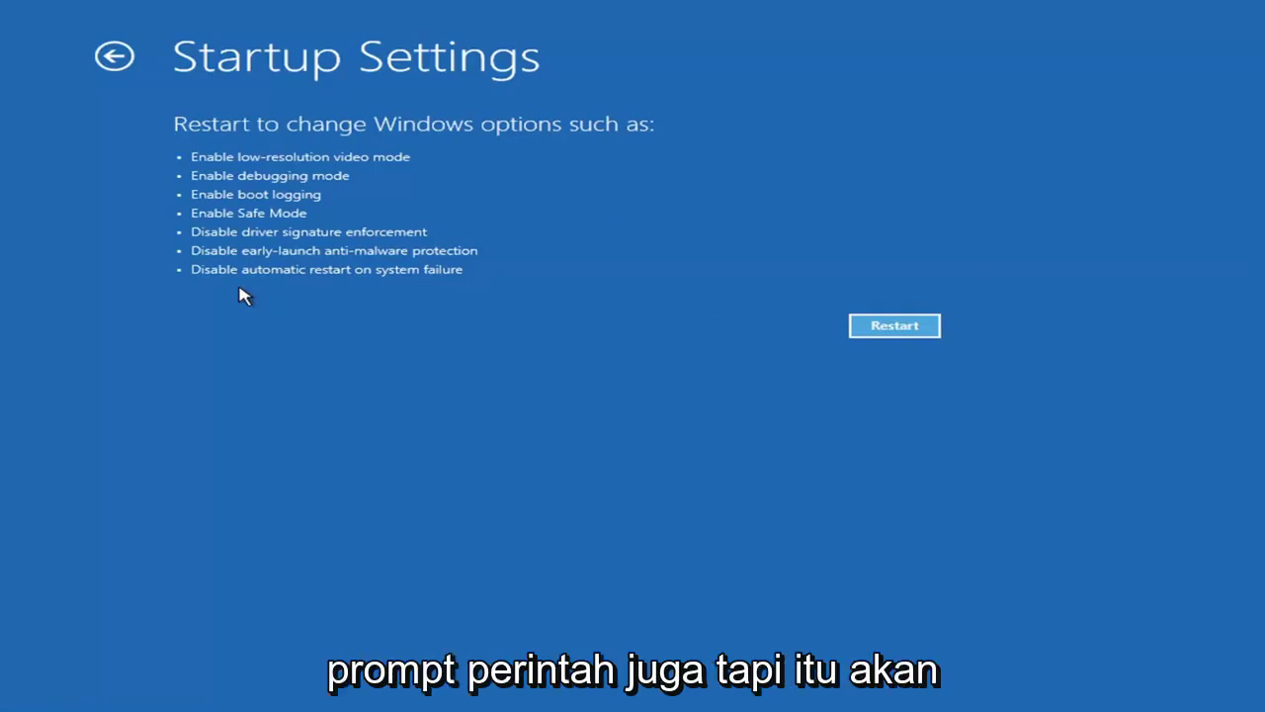
click(111, 56)
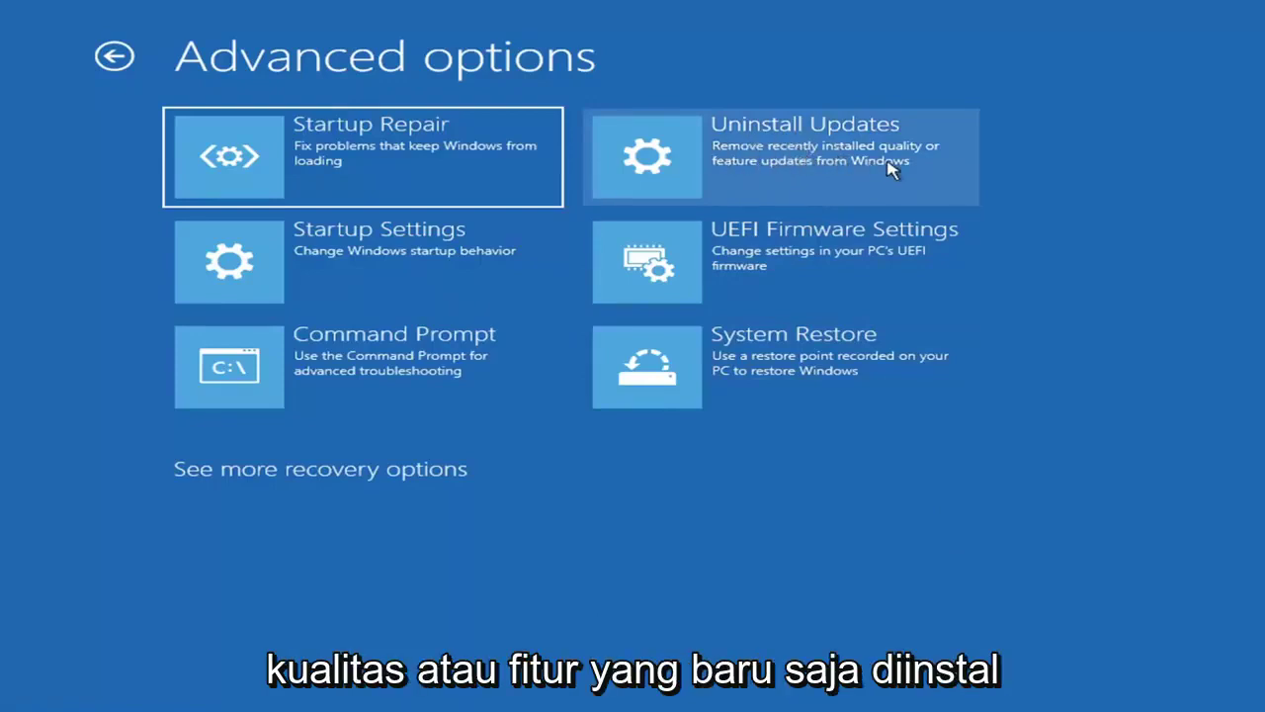
click(740, 163)
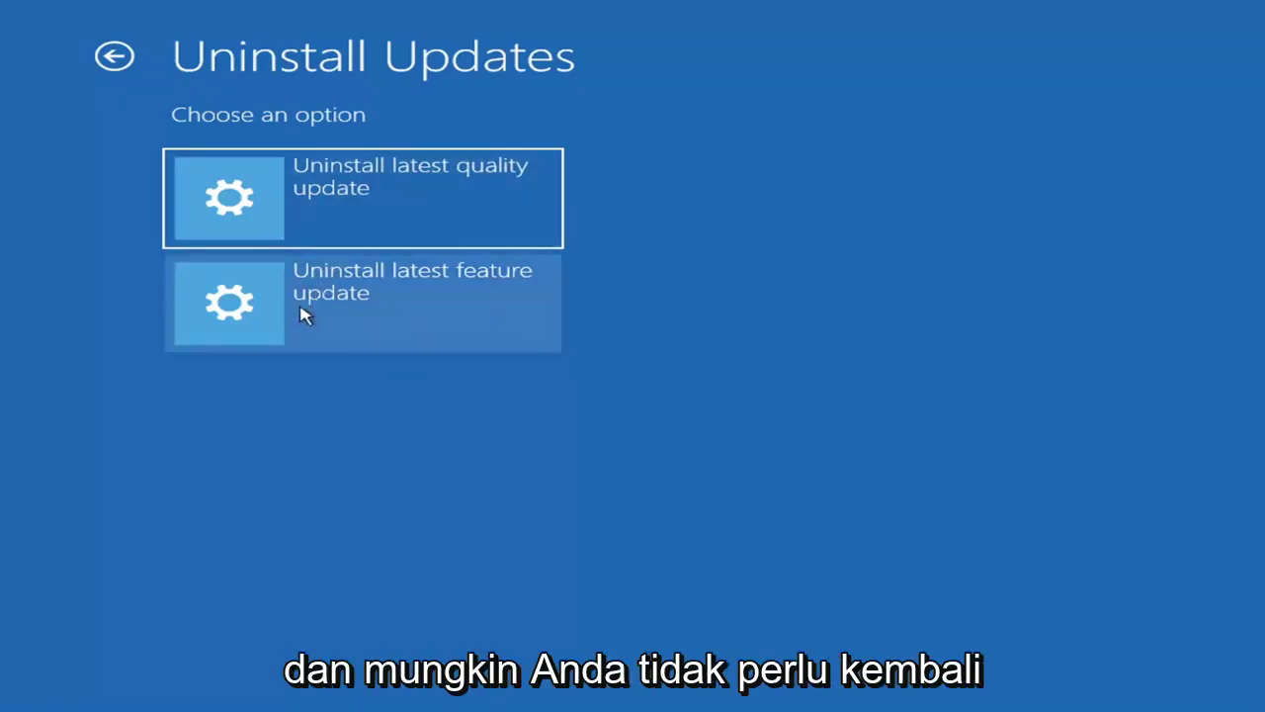
click(117, 56)
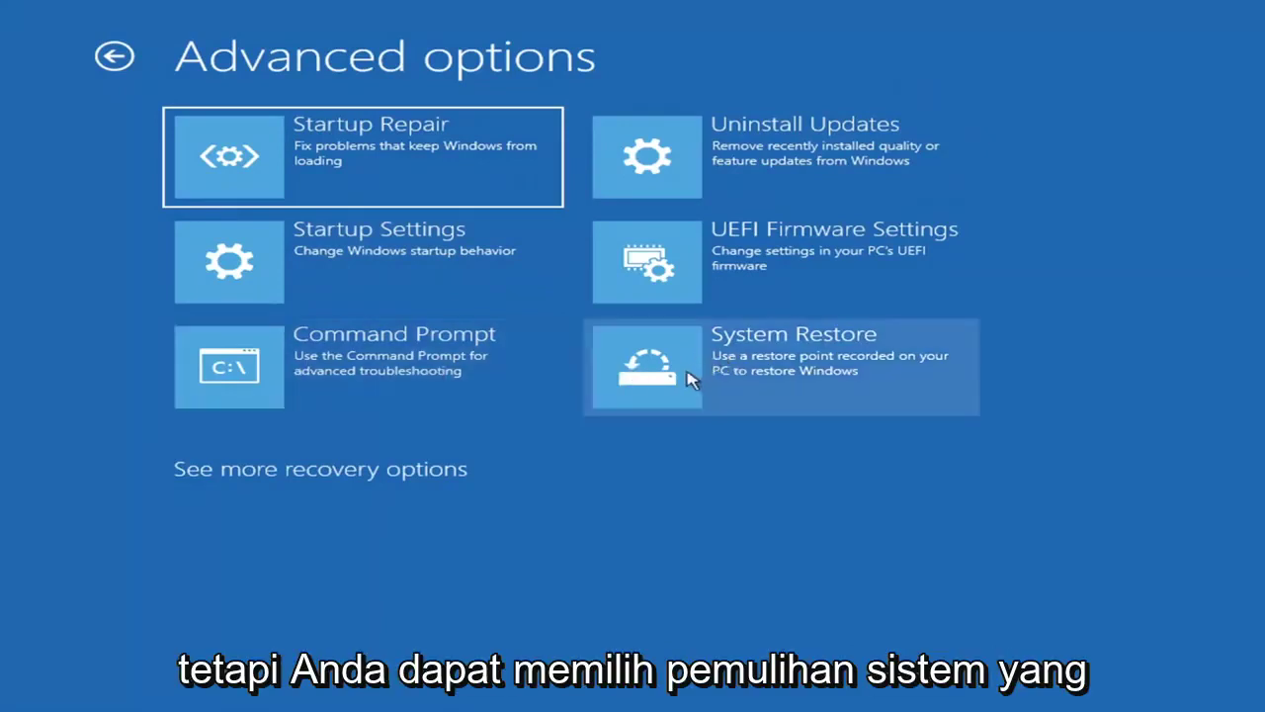
Run System Restore to the "Before Updates" restore point of 7/9/2021 12:37:05 PM and restart the computer, dismissing the completion message.
click(841, 402)
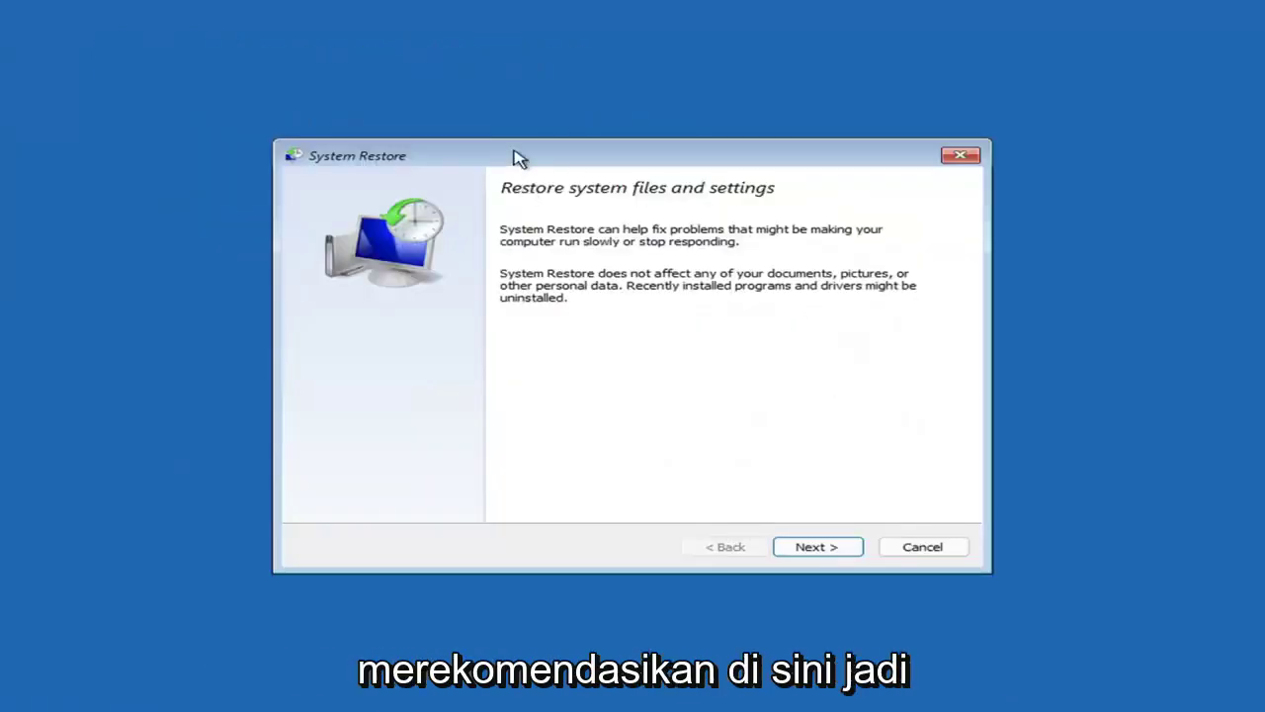
click(813, 546)
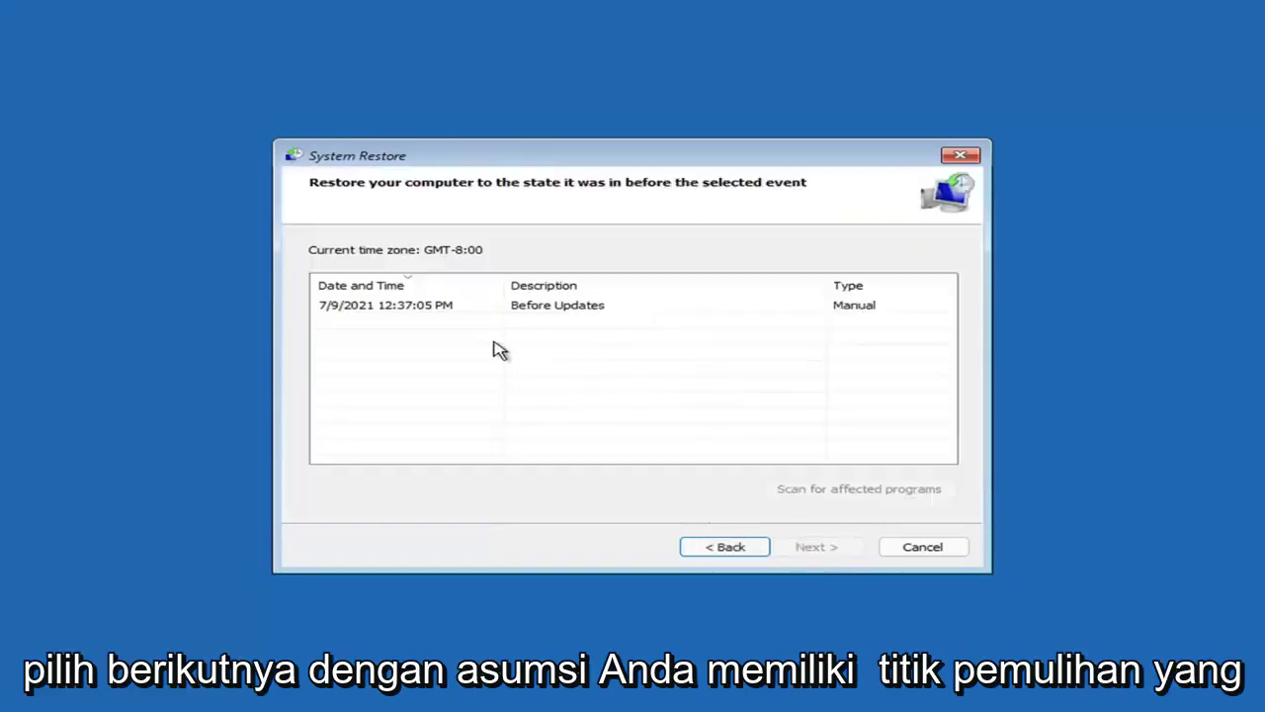
click(390, 312)
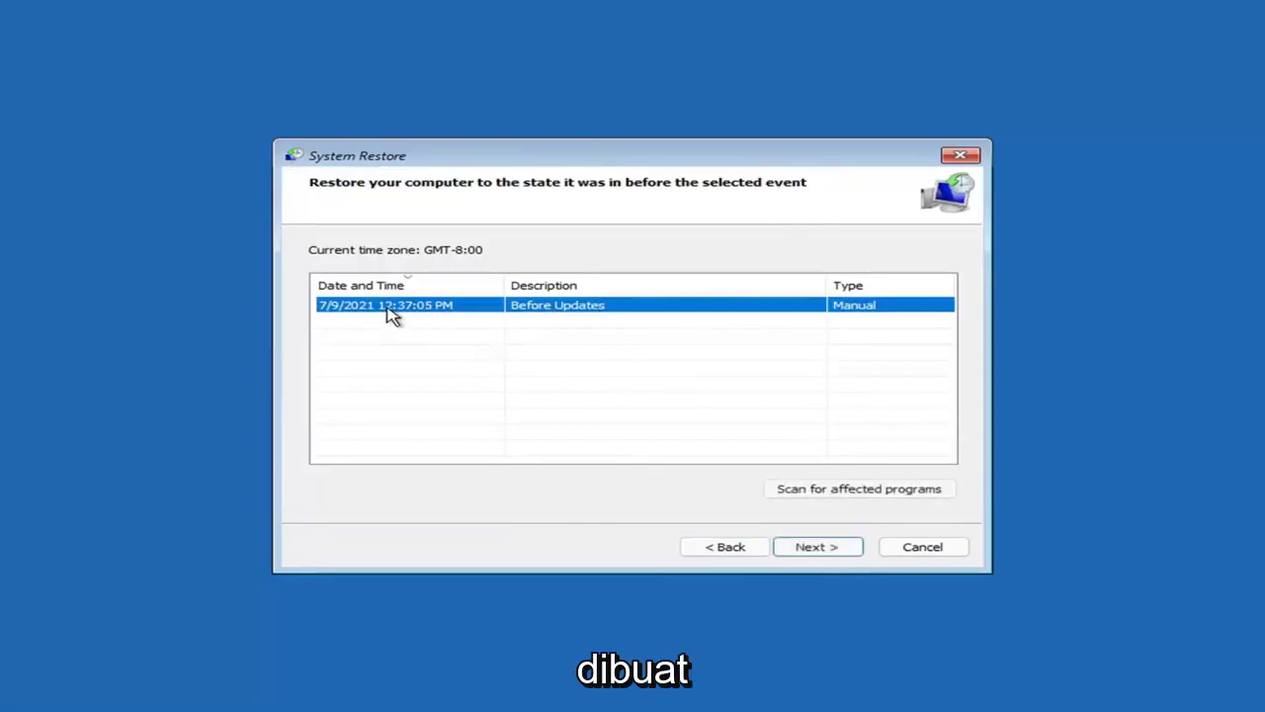
click(831, 550)
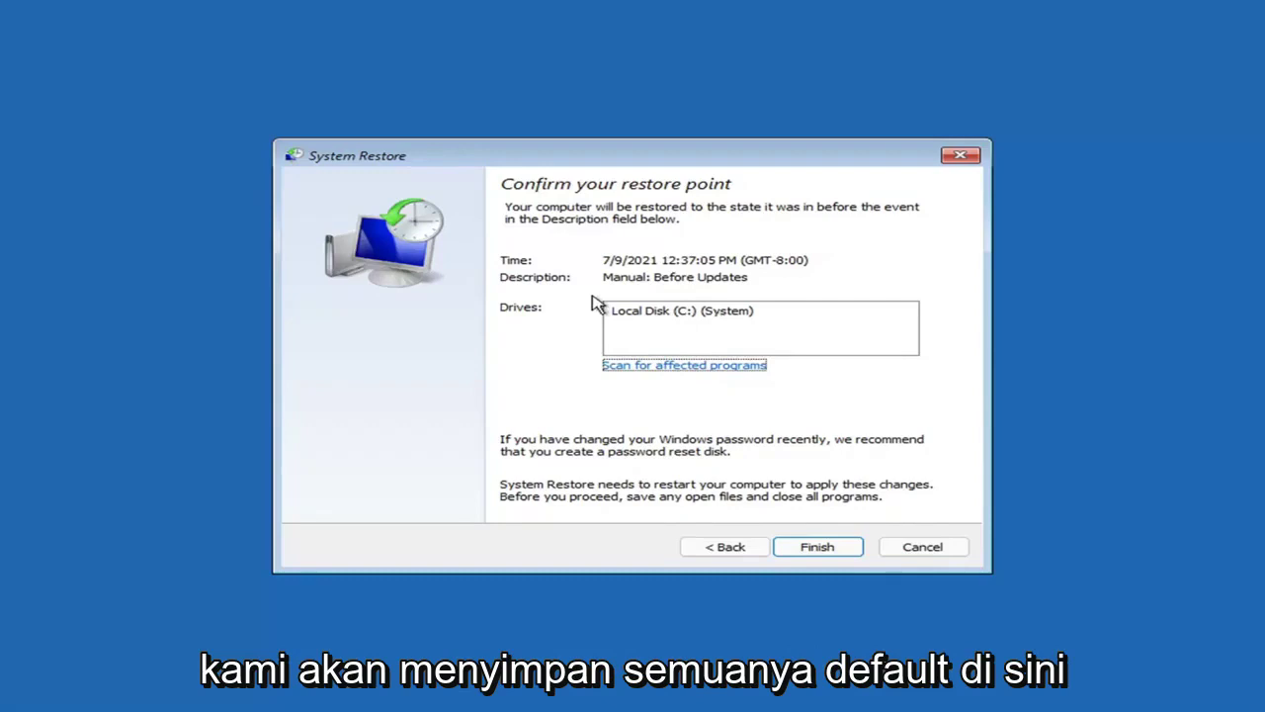
click(817, 551)
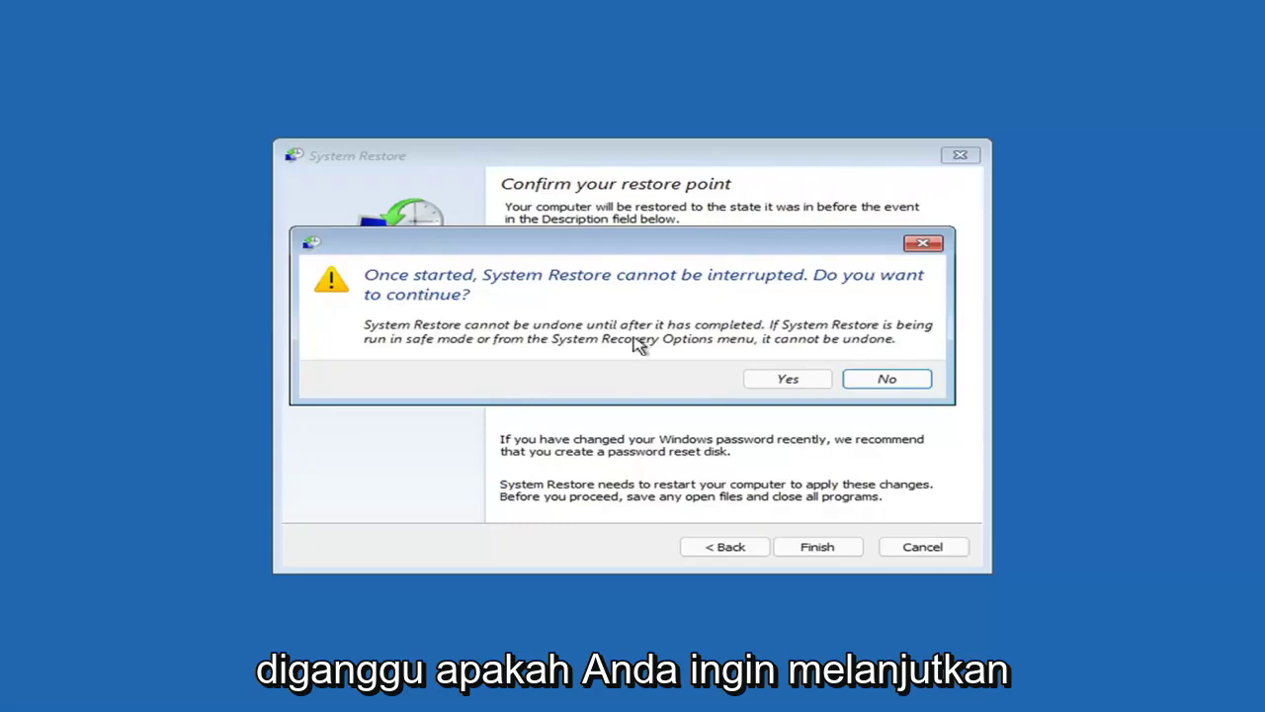
click(790, 385)
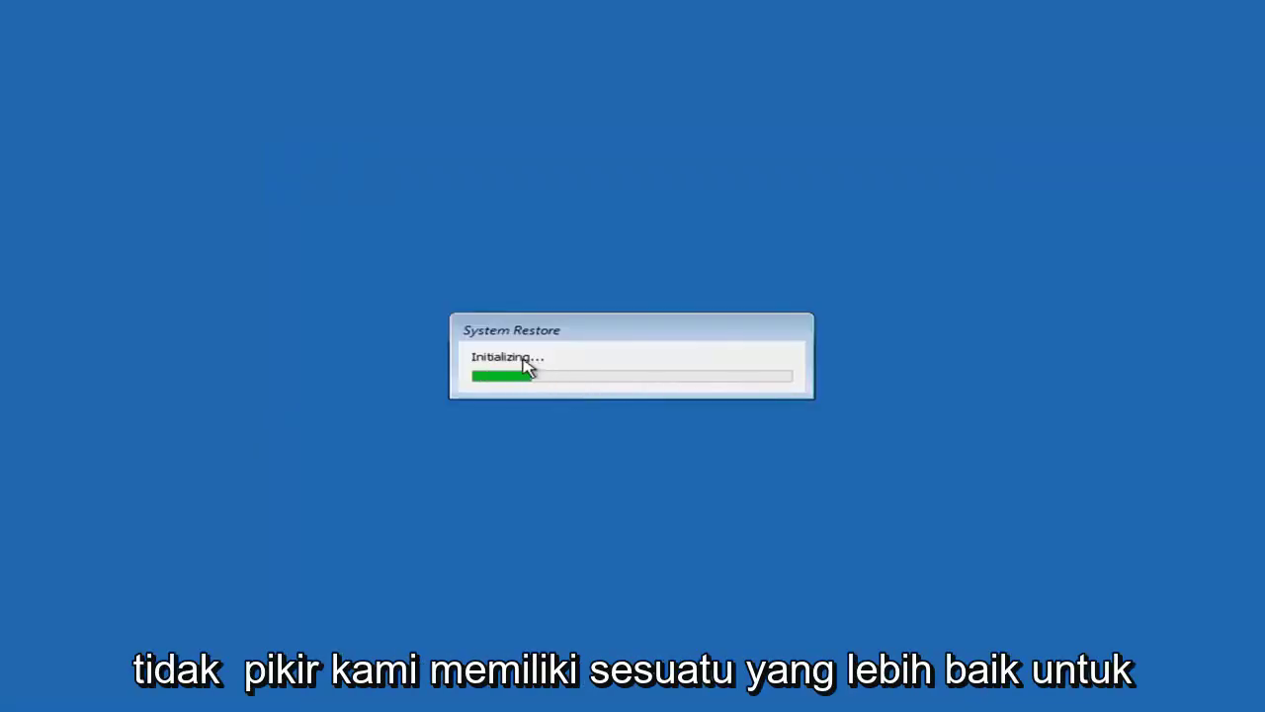
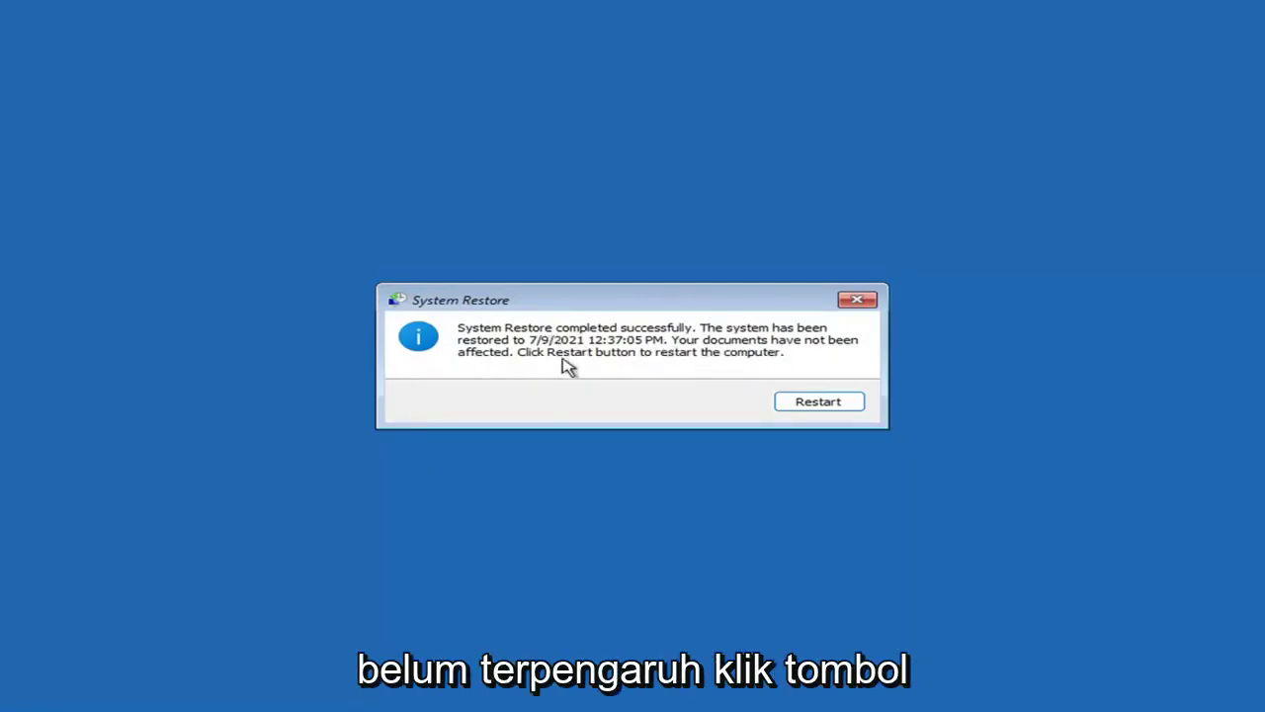
click(811, 405)
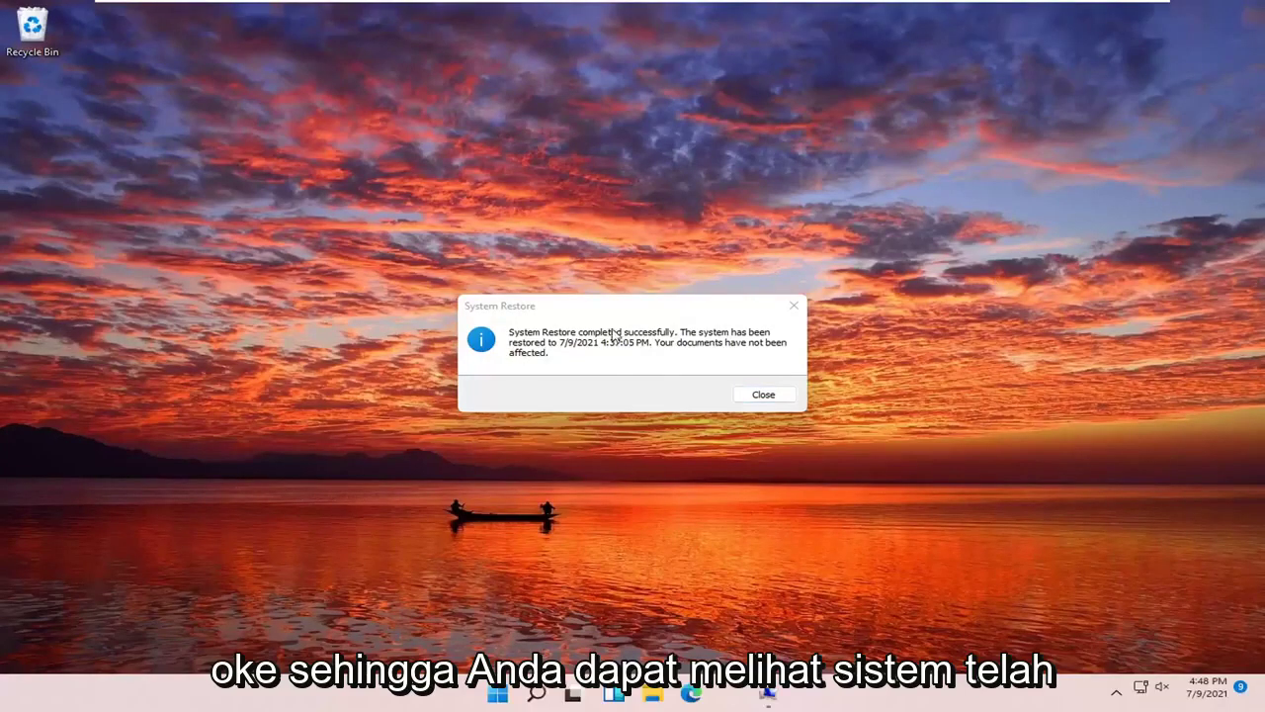
click(795, 308)
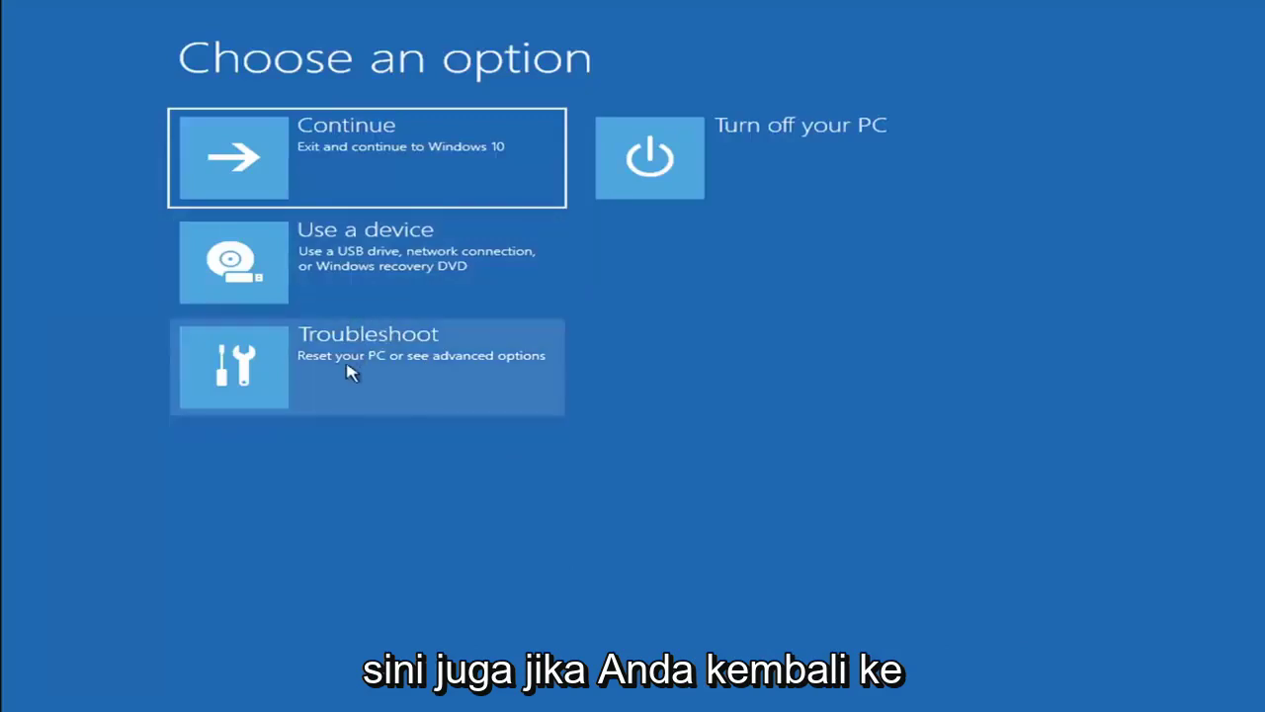
Examine the Reset this PC choices for keeping or removing files, and return to the main recovery options without resetting.
click(369, 376)
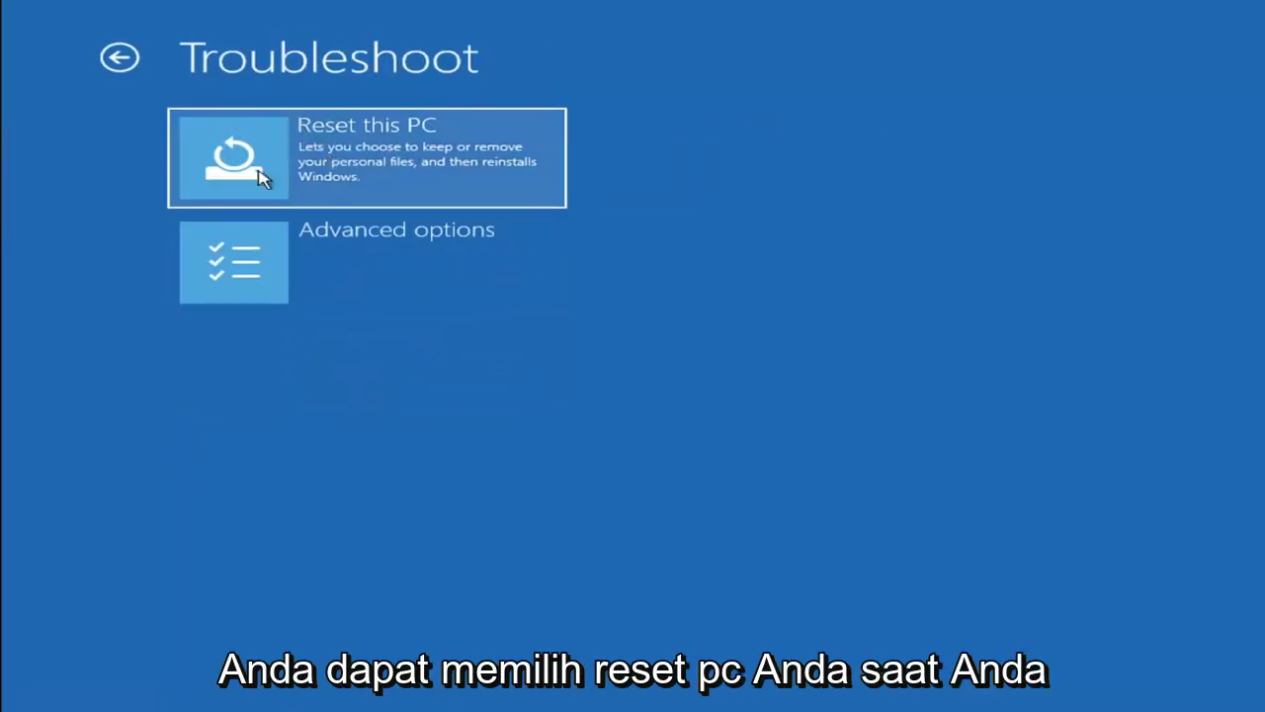
click(418, 178)
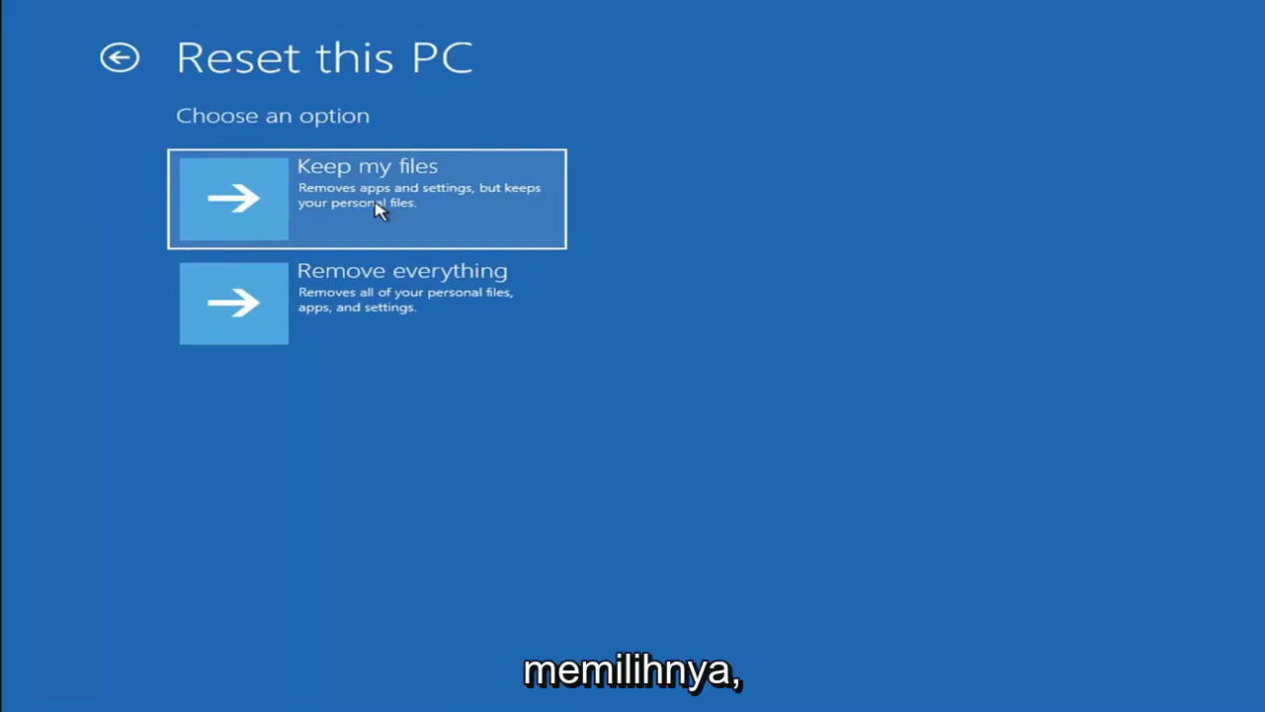
click(130, 59)
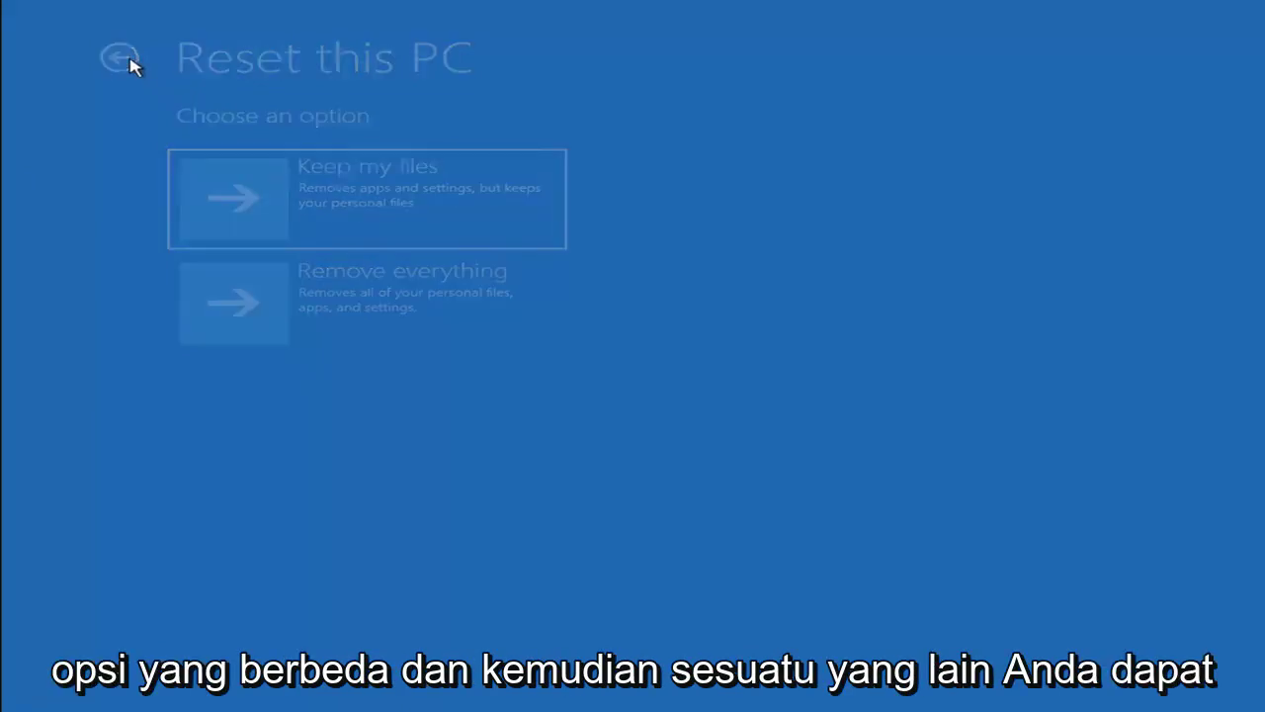
click(130, 60)
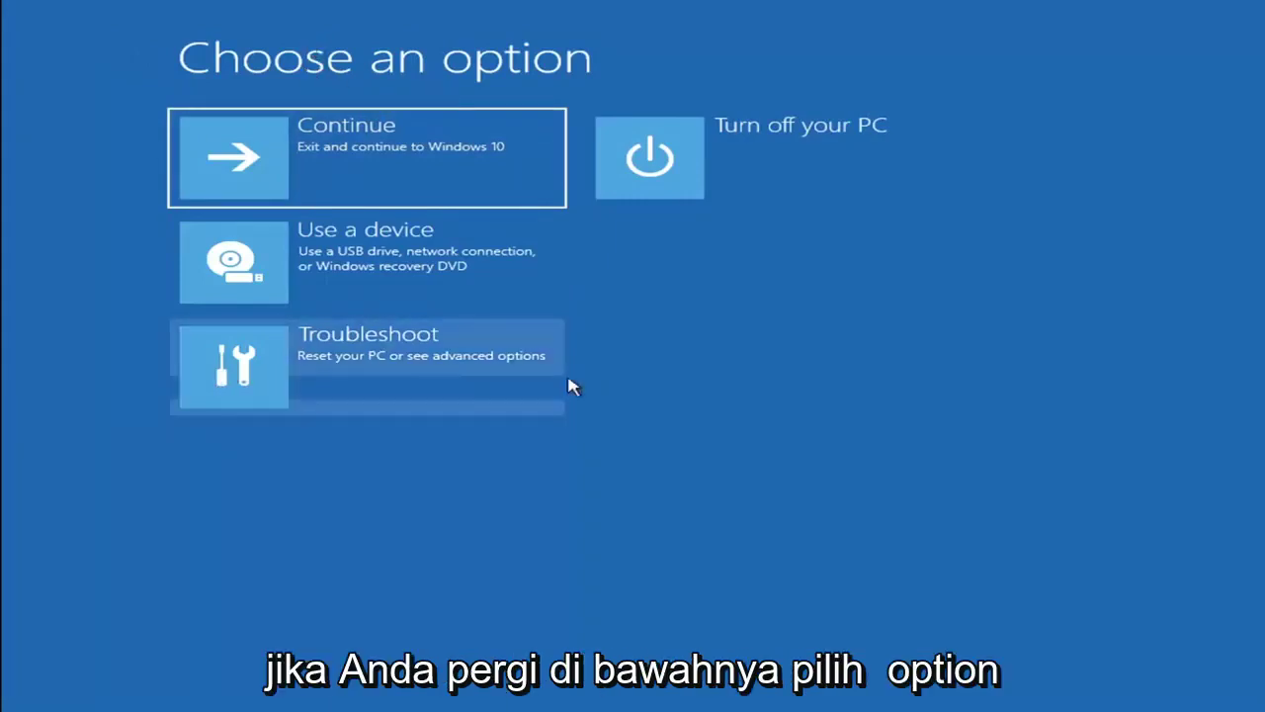
Open Command Prompt from the advanced troubleshooting options.
click(383, 375)
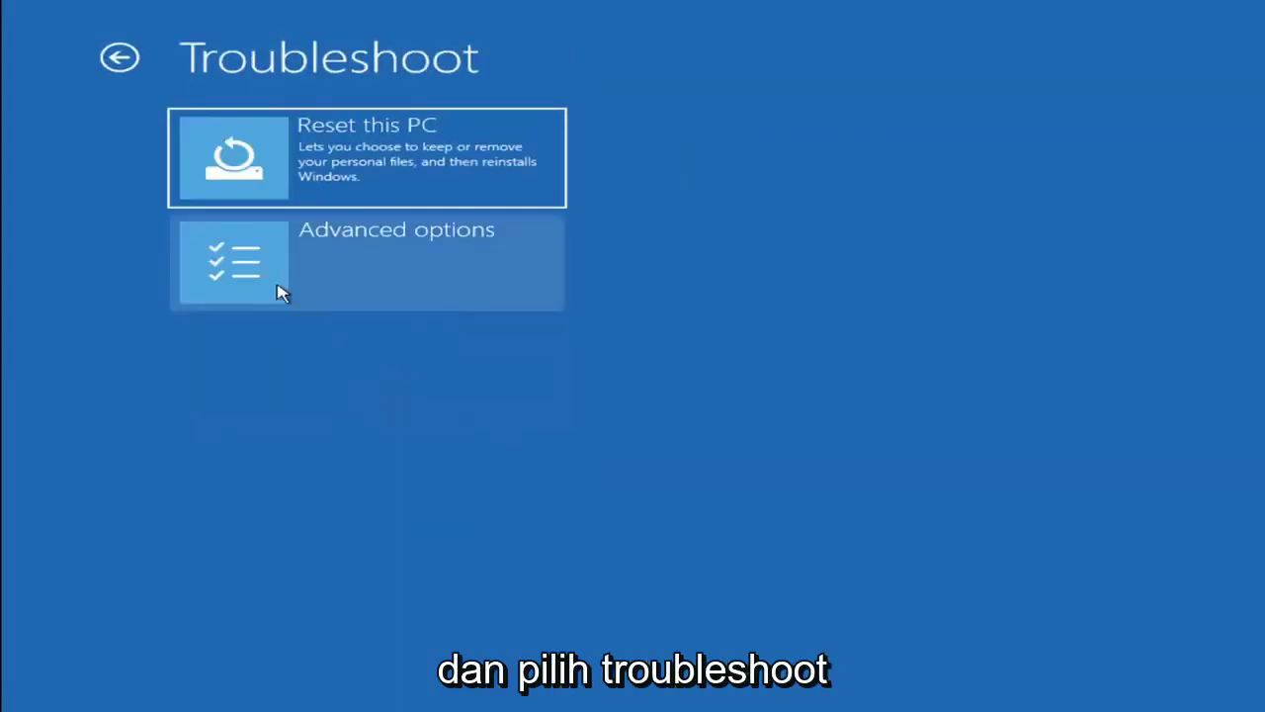
click(382, 274)
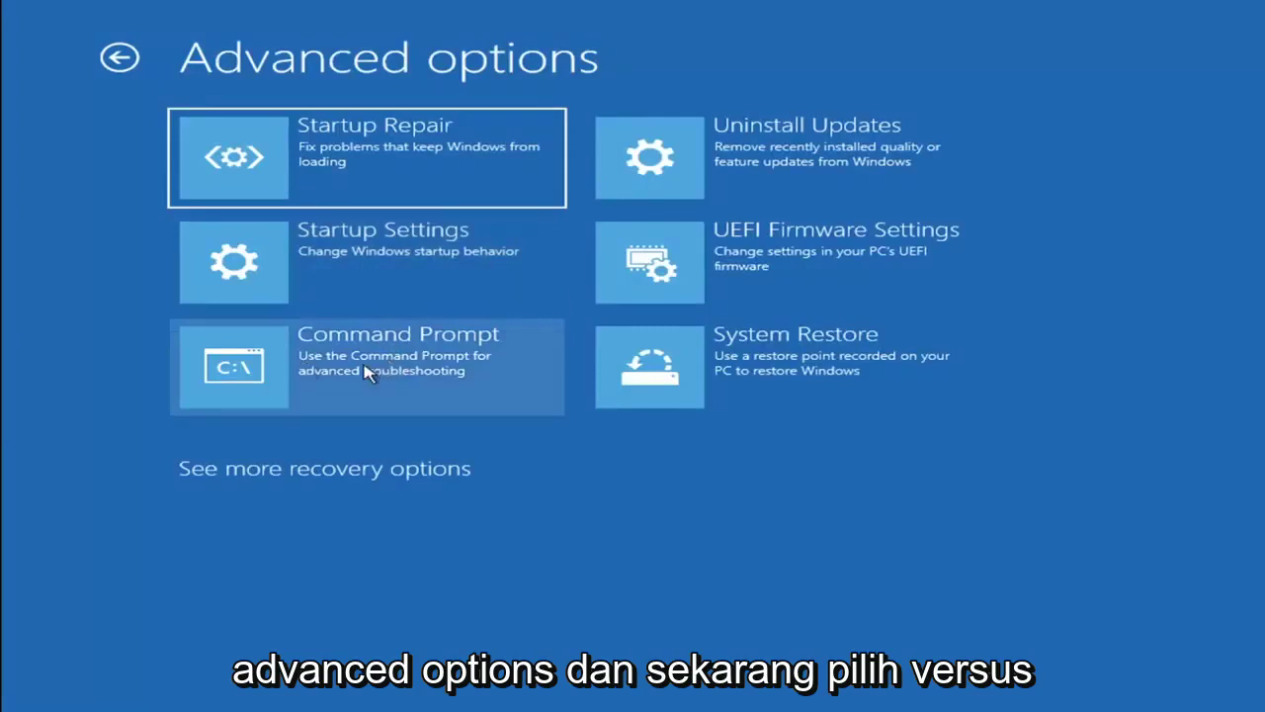
click(294, 375)
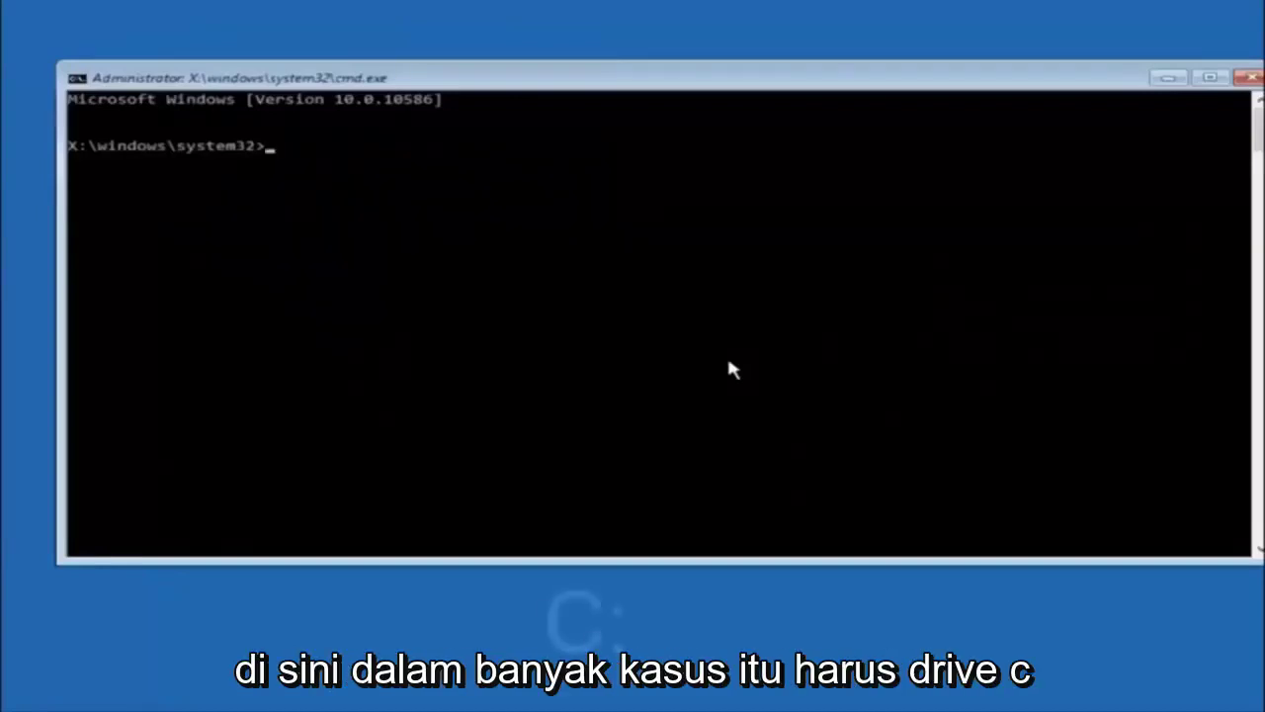
Switch to the C: drive and list its contents with dir.
text(c:)
key(Return)
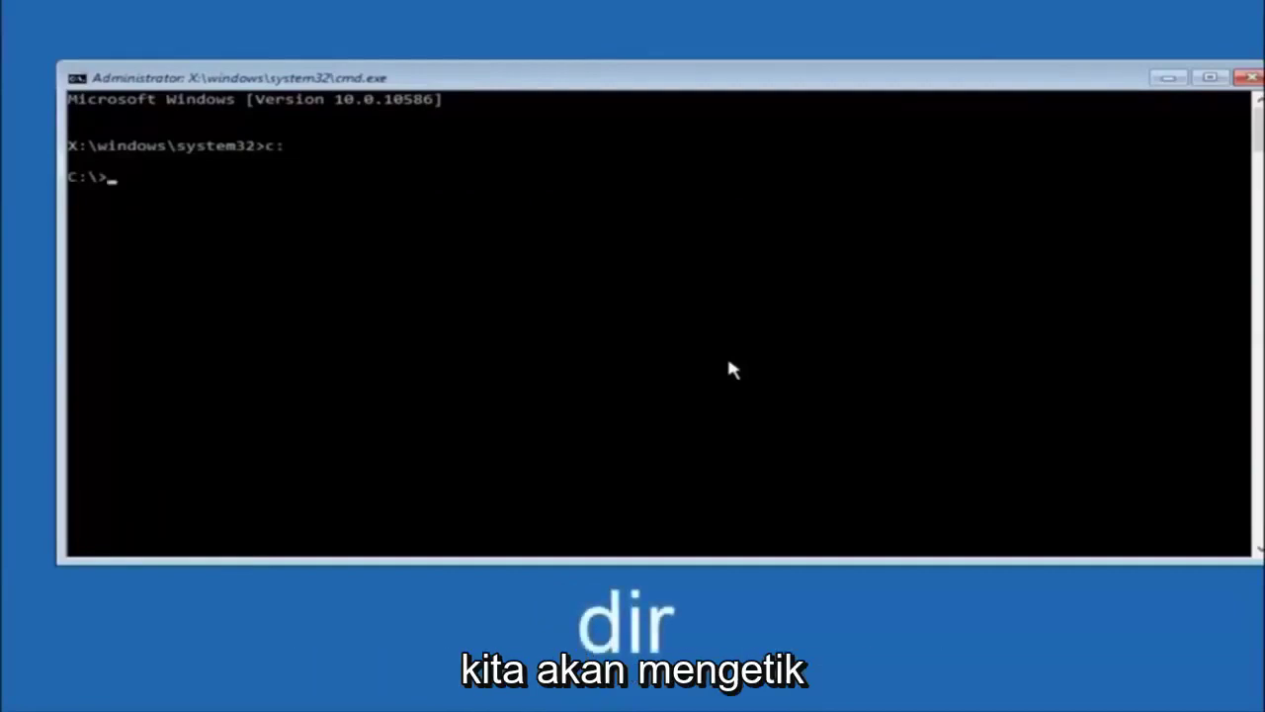
text(dir)
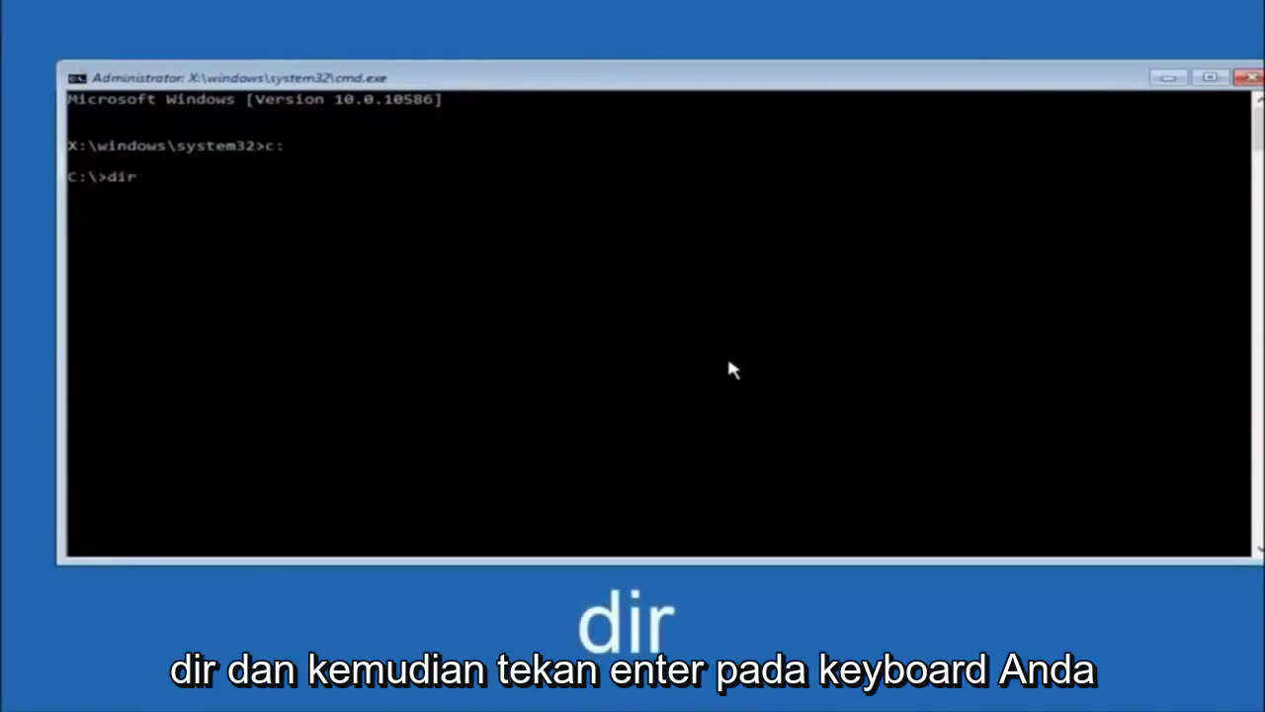
key(Return)
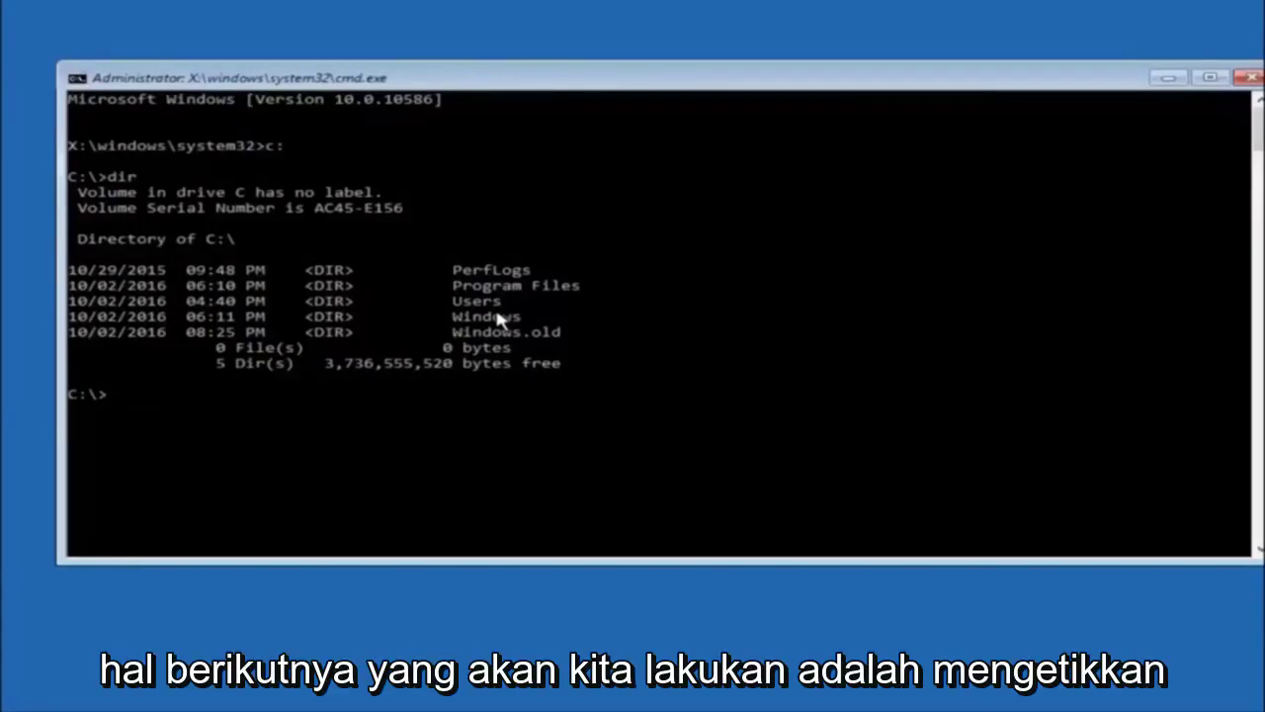
Change the current directory to \windows\system32\config.
text(cd)
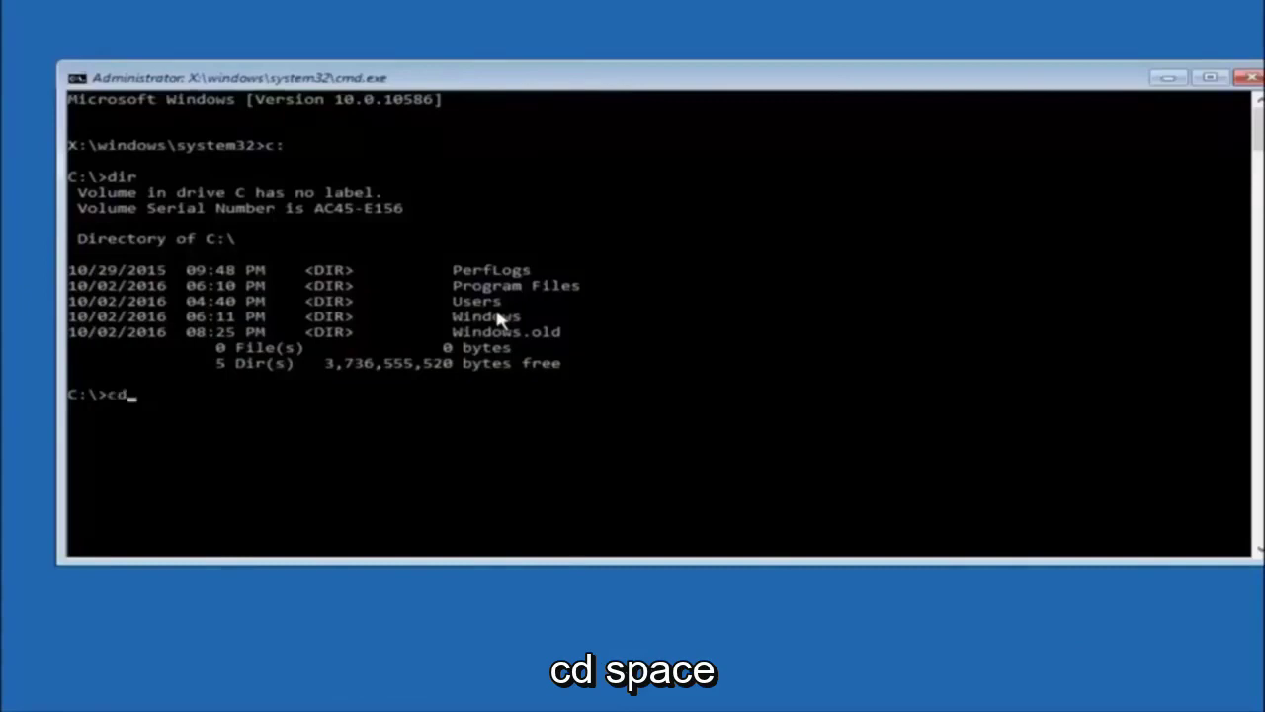
text( \windows\system32\config)
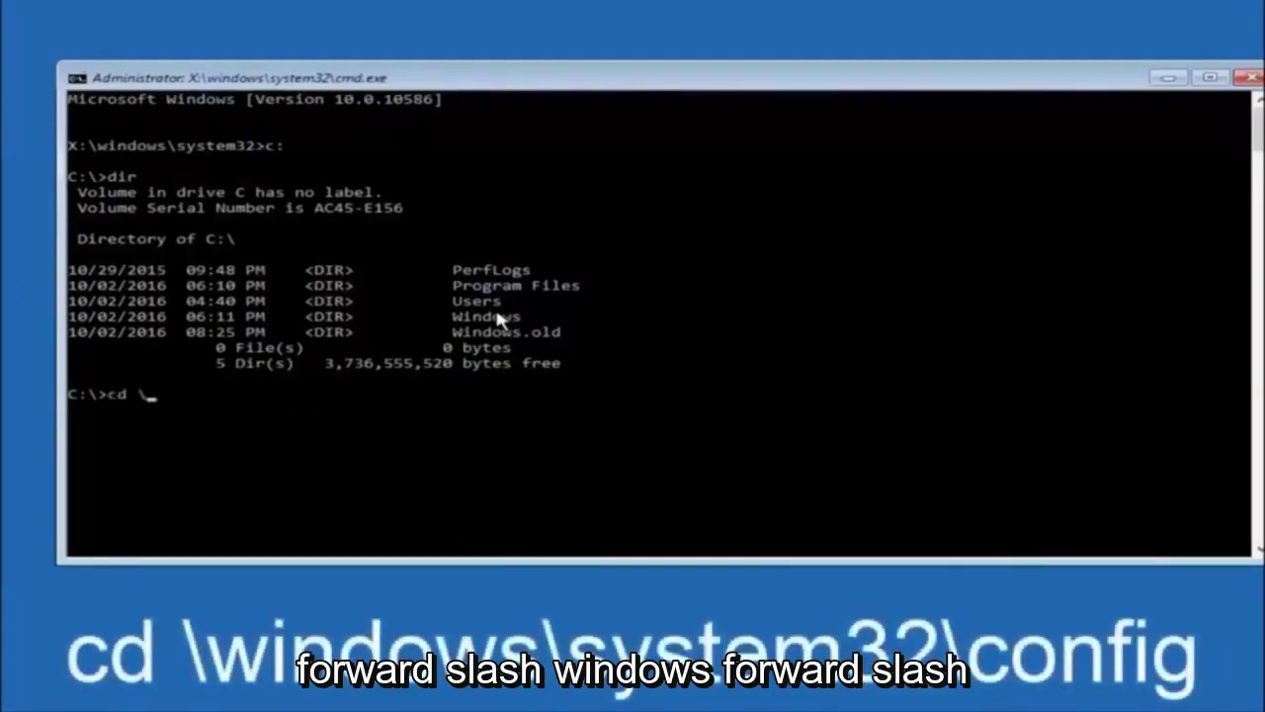
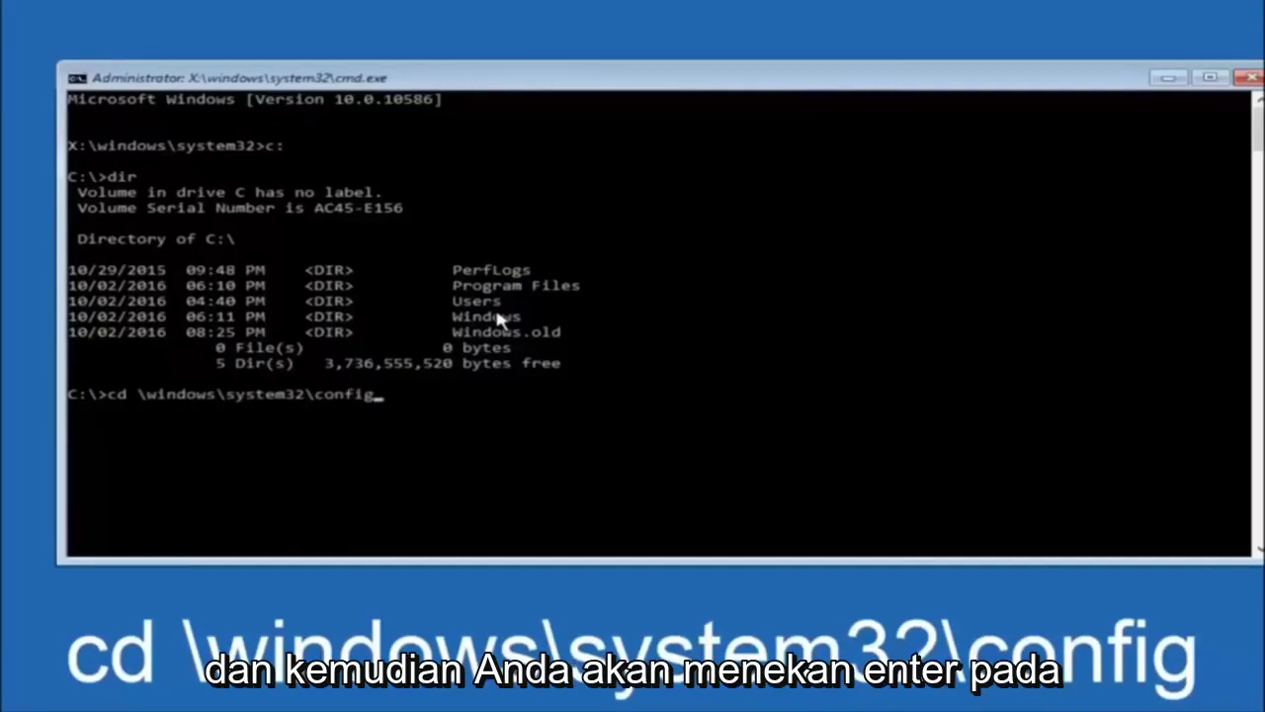
key(Return)
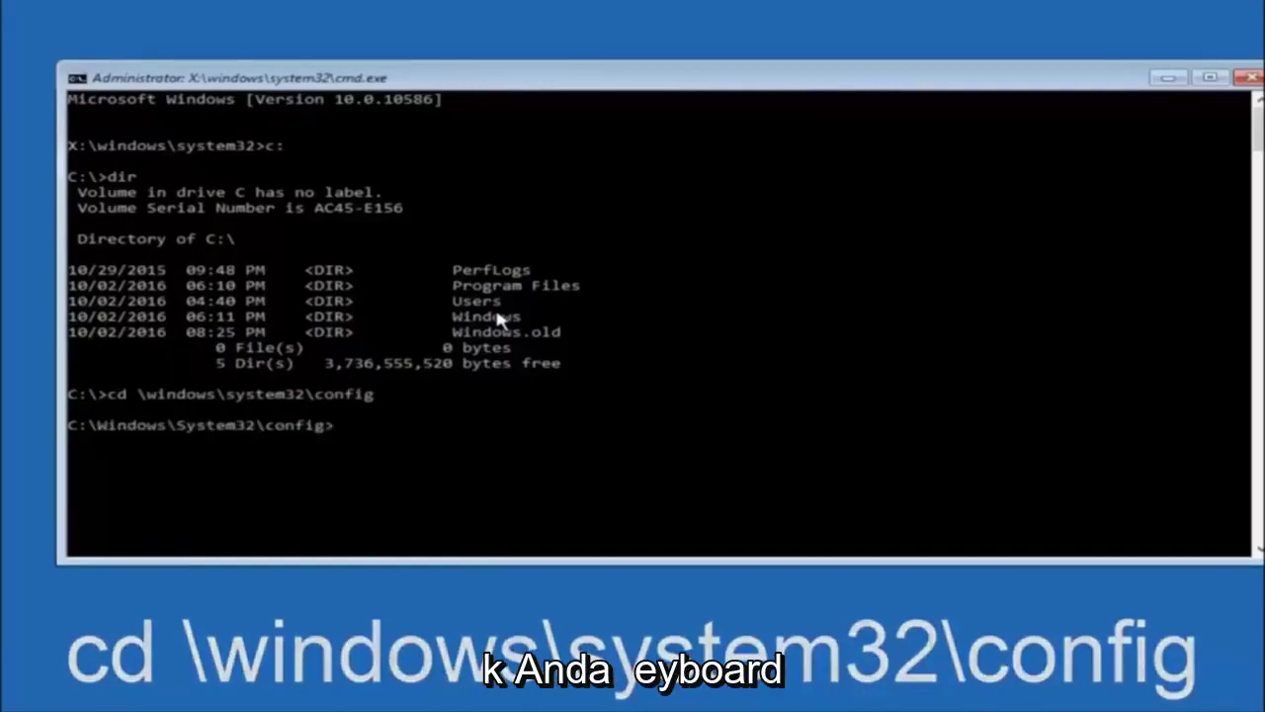
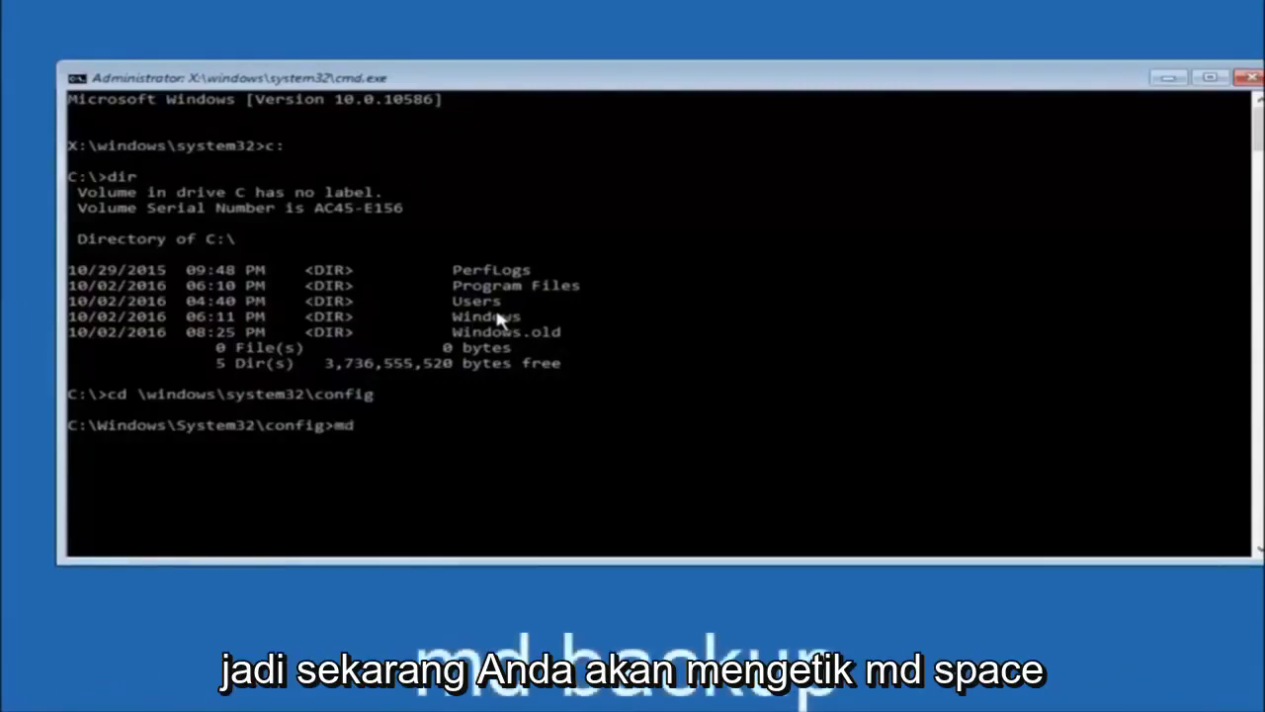
Create a folder named backup in the config directory and copy all files into it with copy *.* backup.
text(backup)
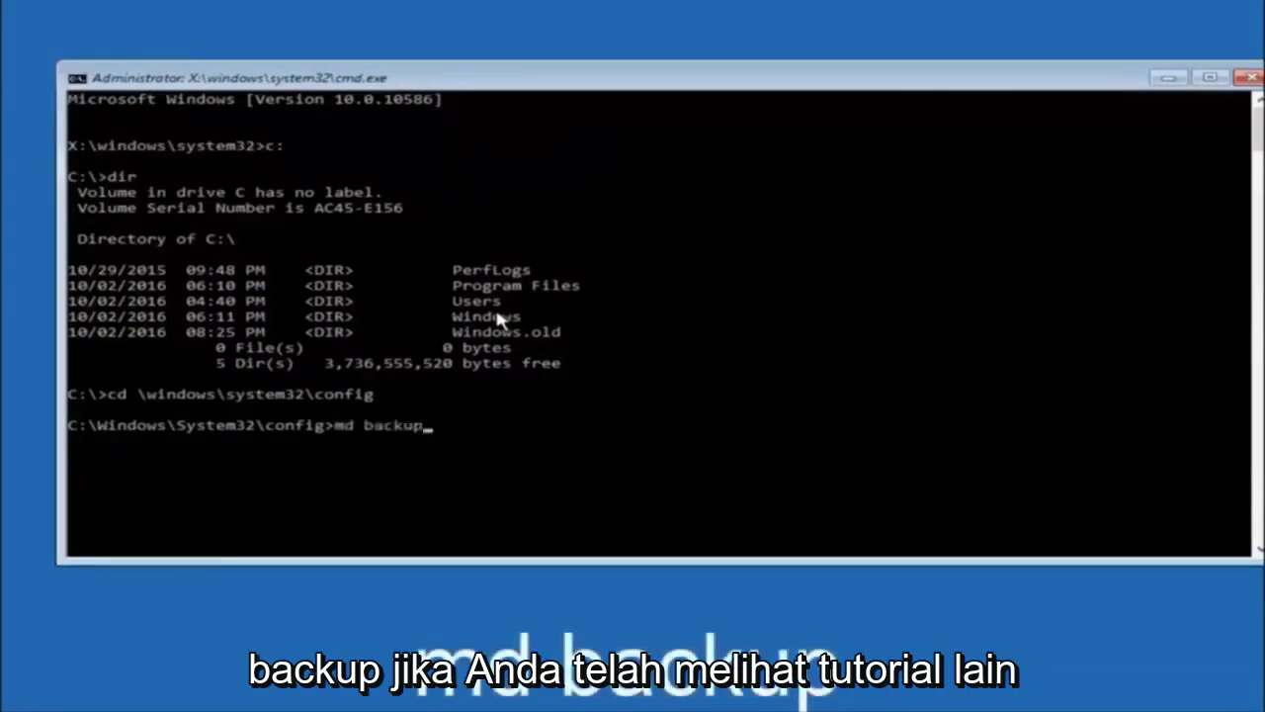
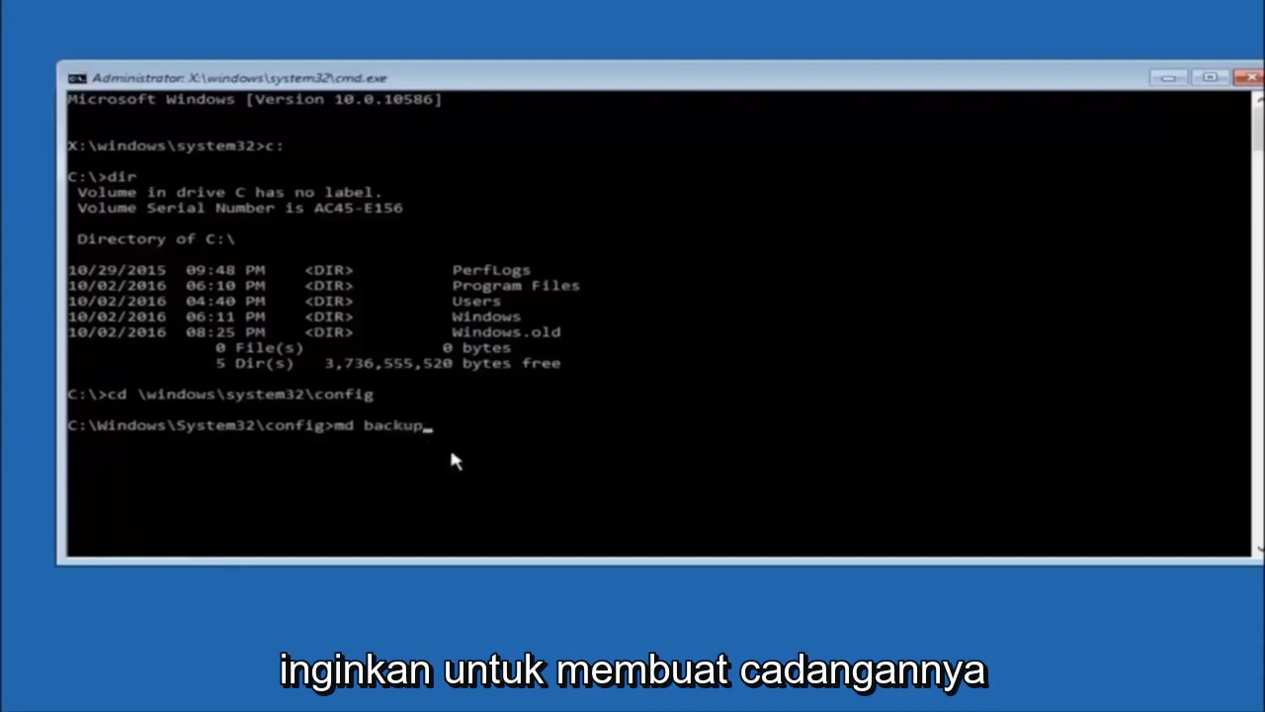
key(Return)
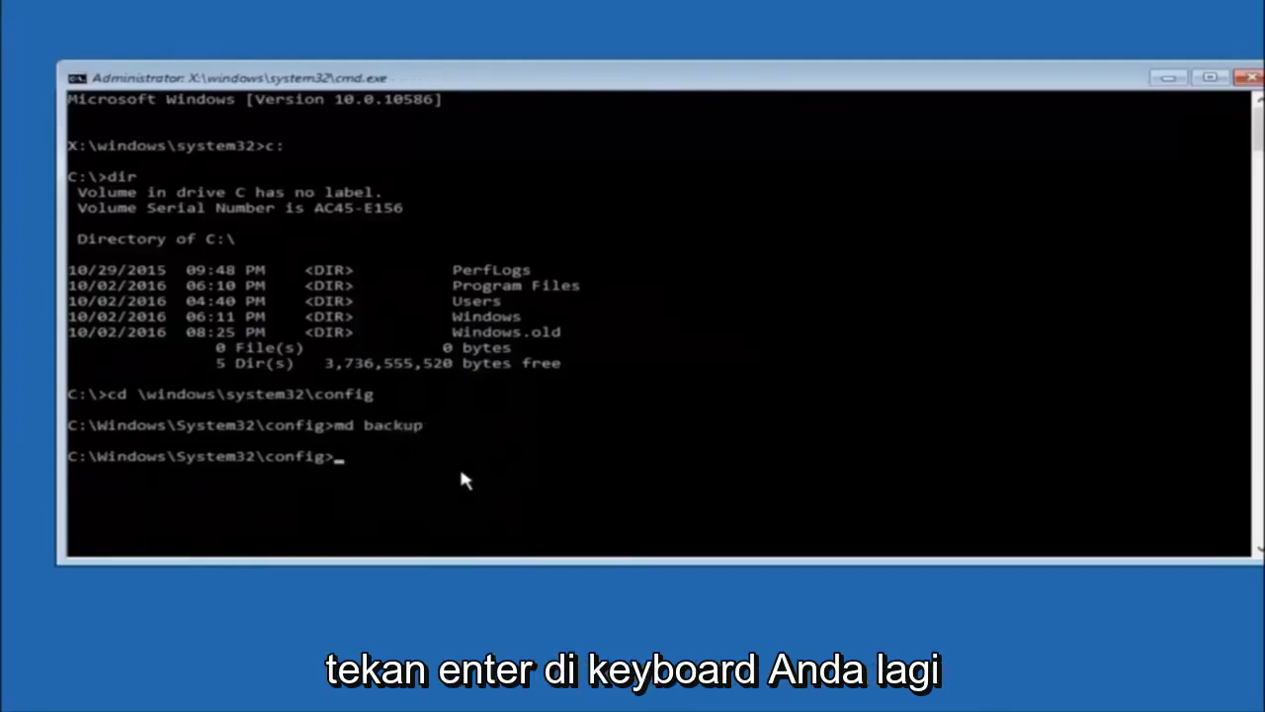
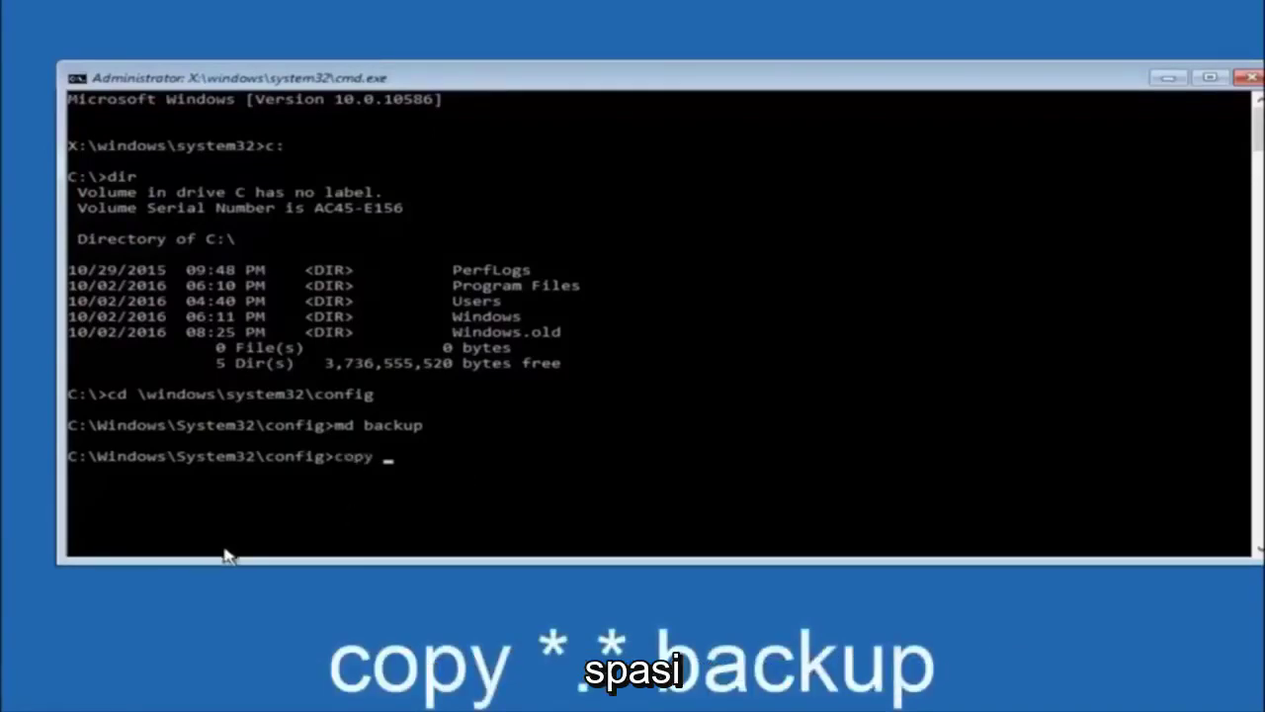
text(*)
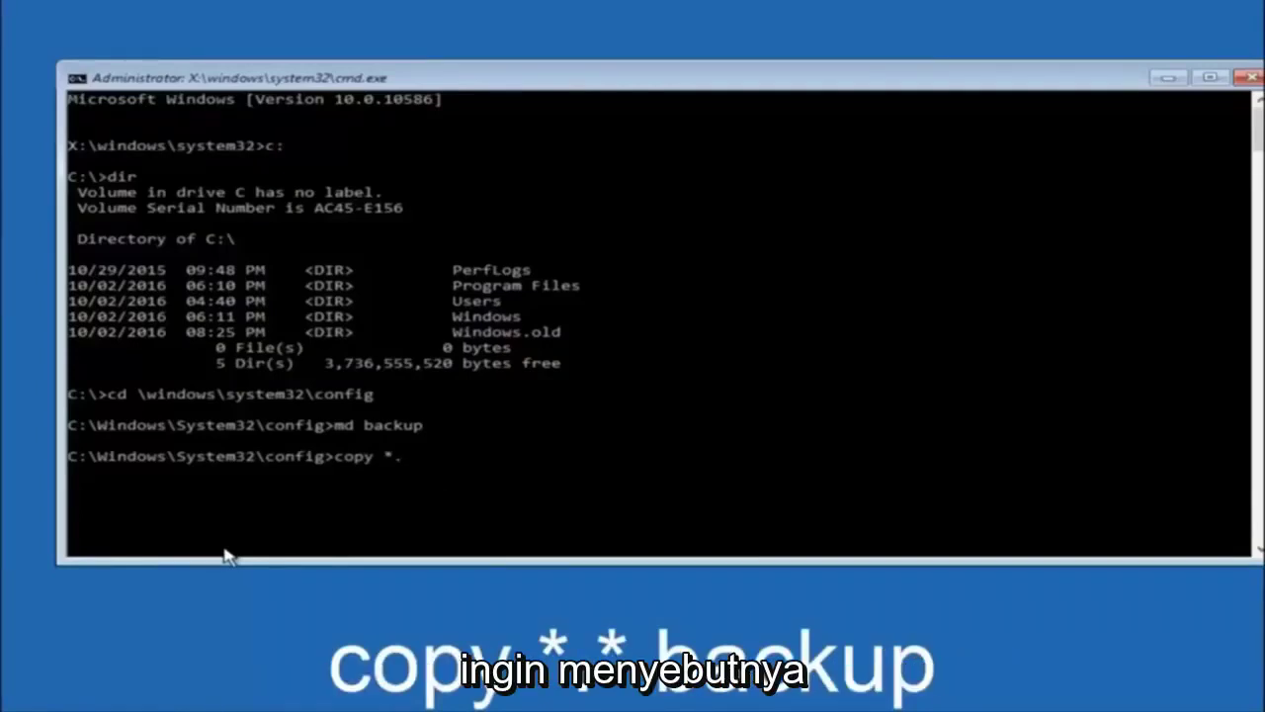
text(* )
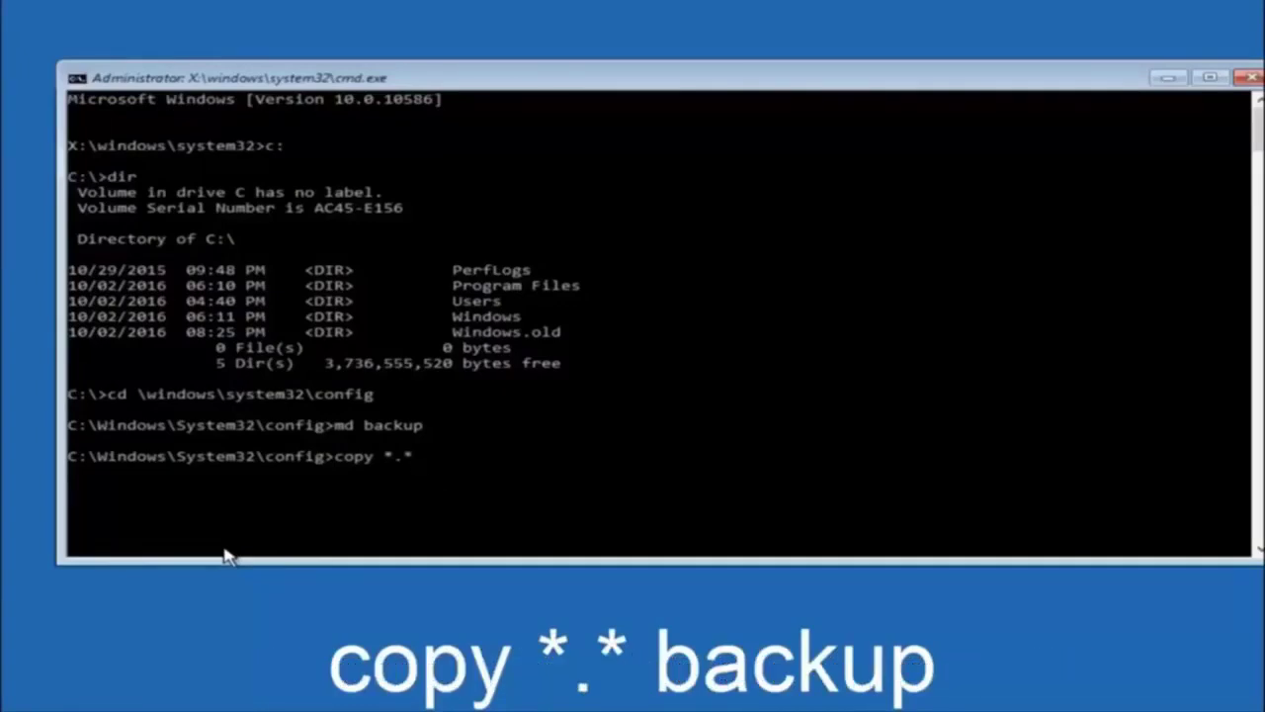
text(bac)
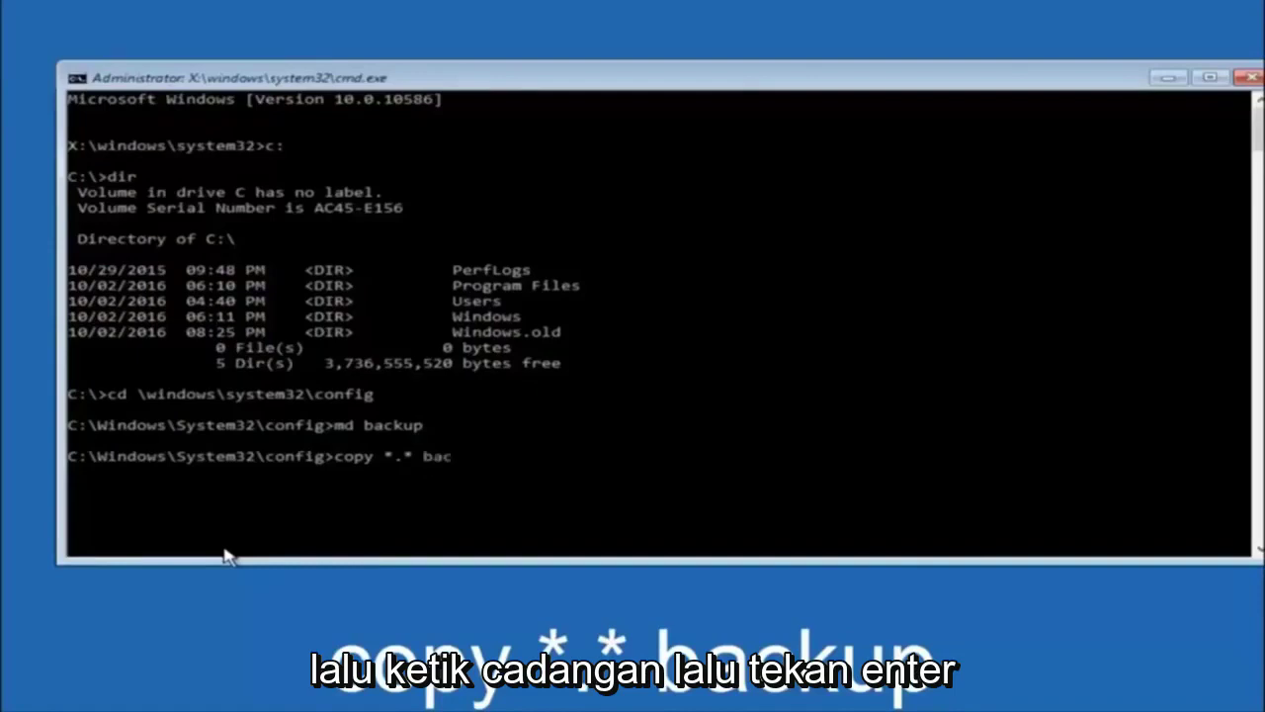
text(kup)
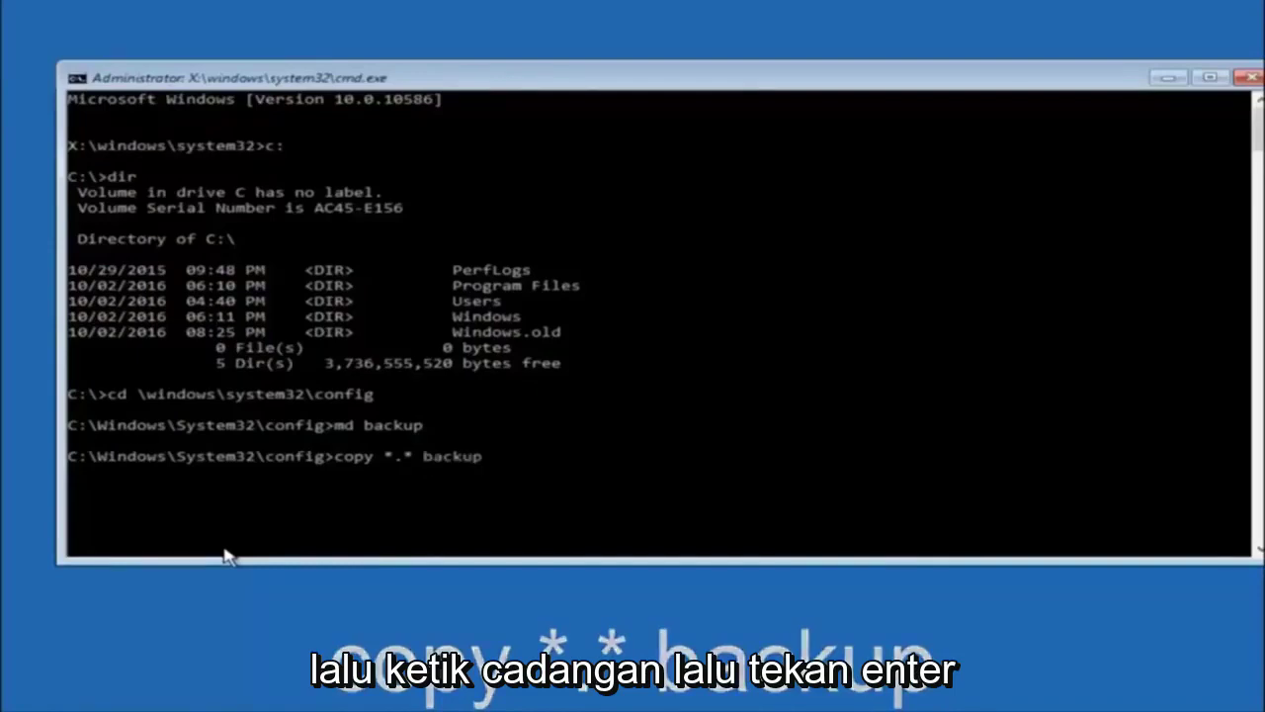
key(Return)
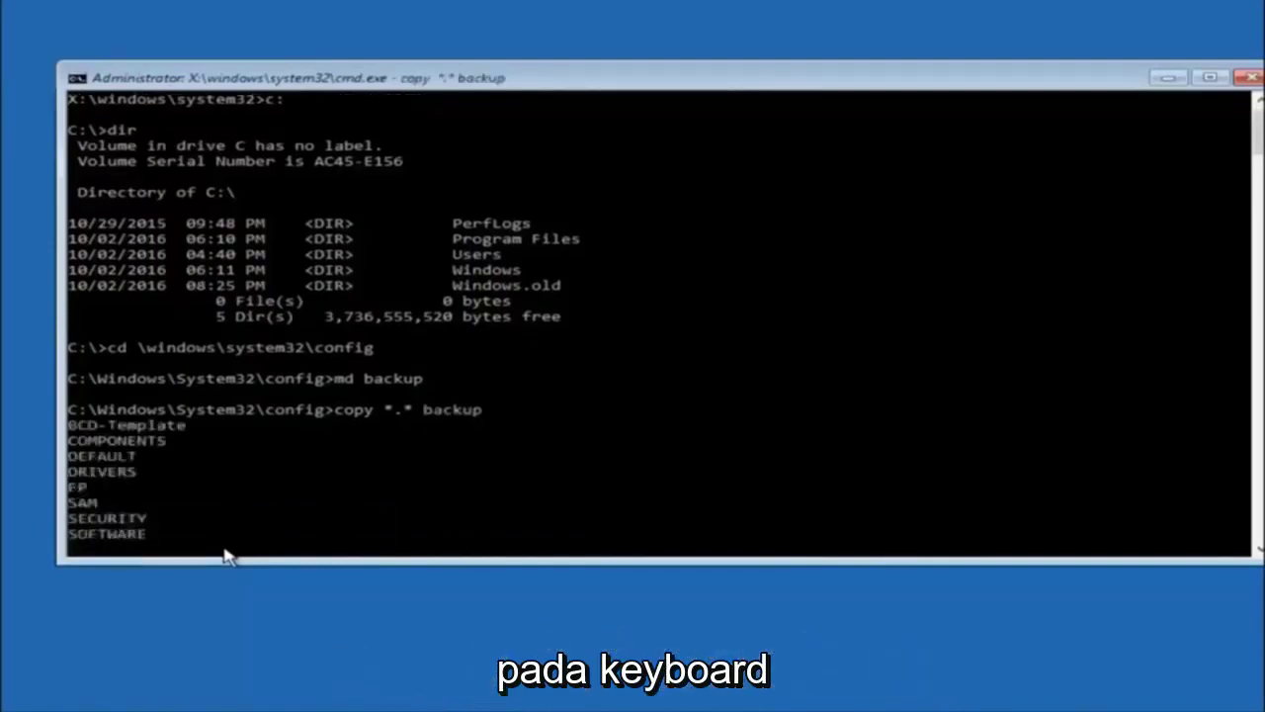
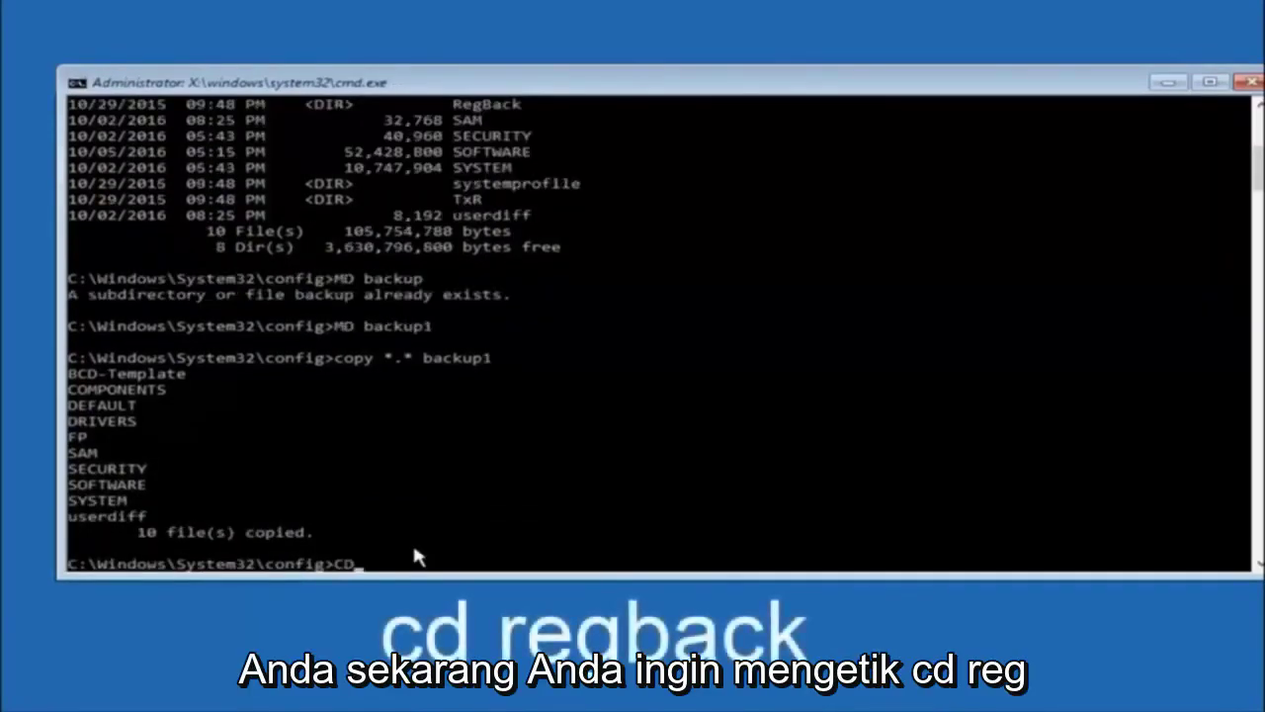
Change to the regback directory inside config and list its contents with dir.
text(regback)
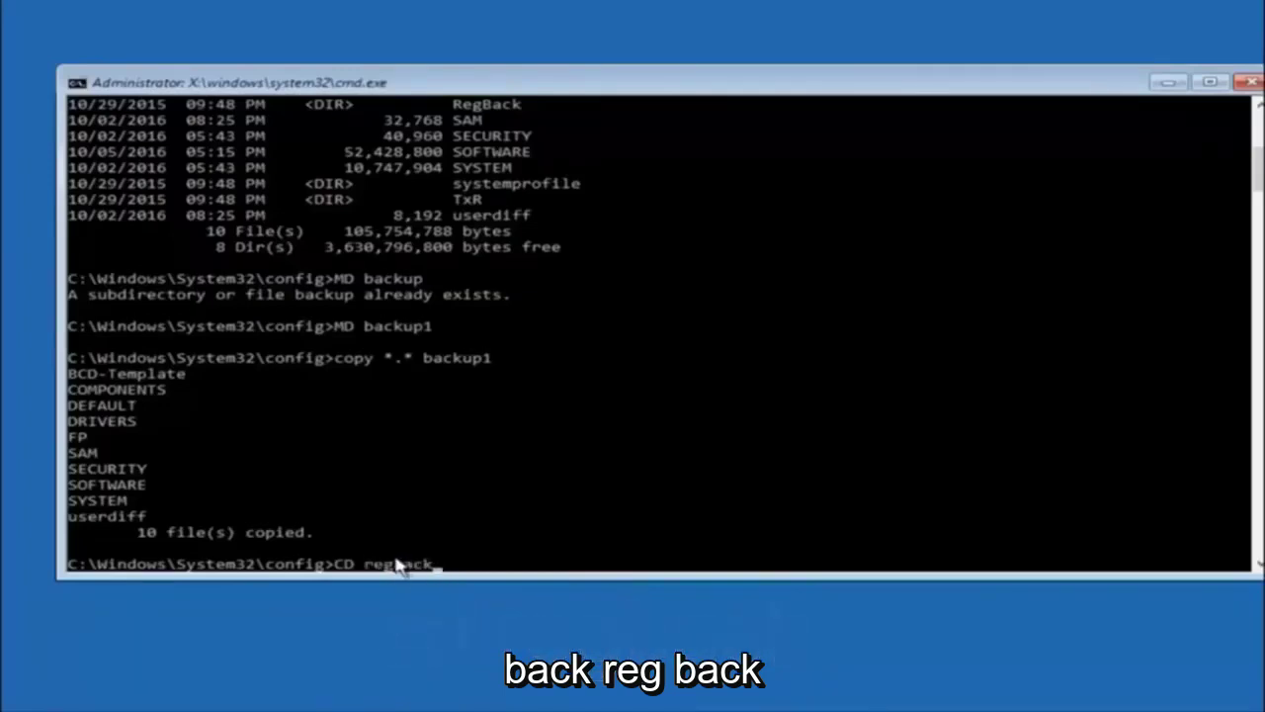
text(back)
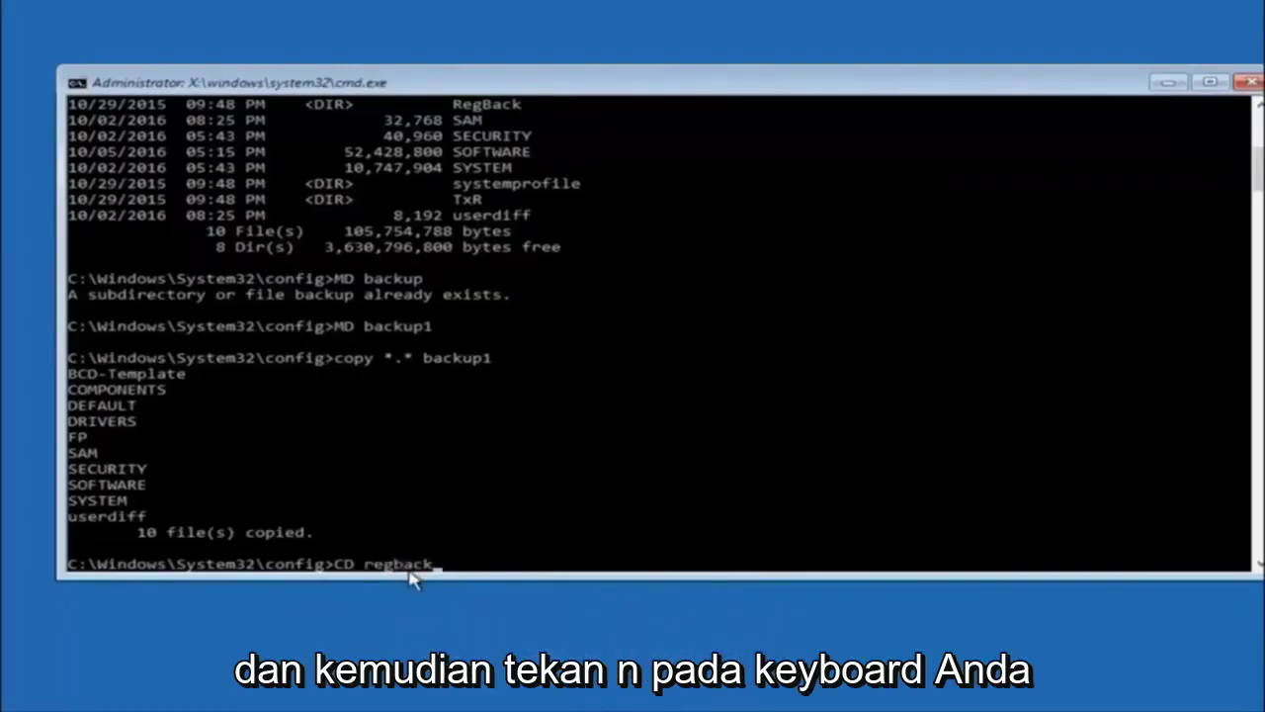
key(Return)
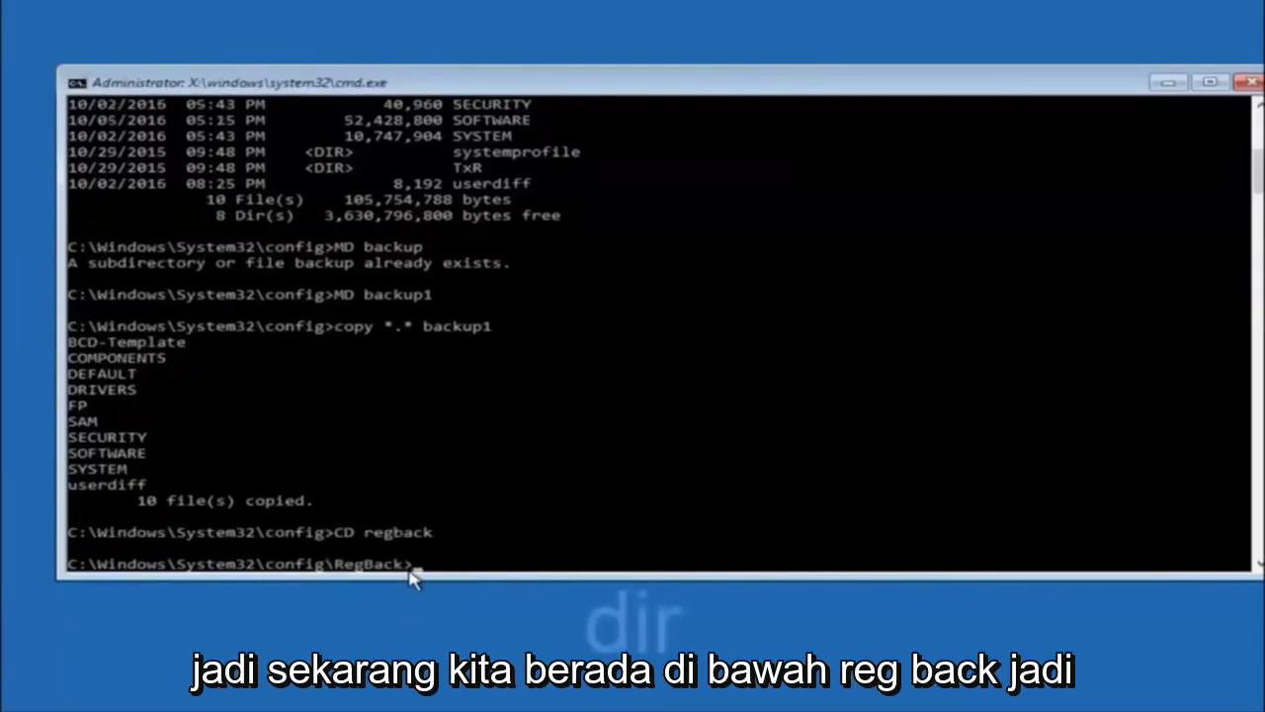
text(dir)
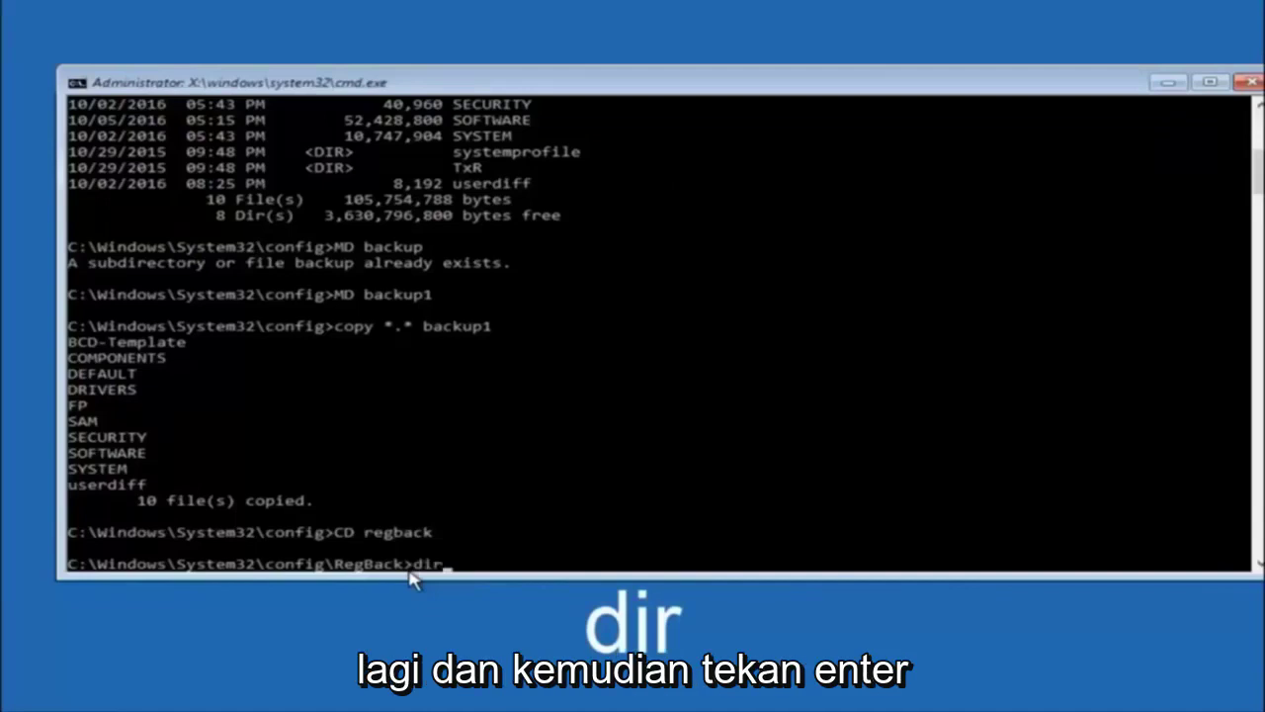
key(Return)
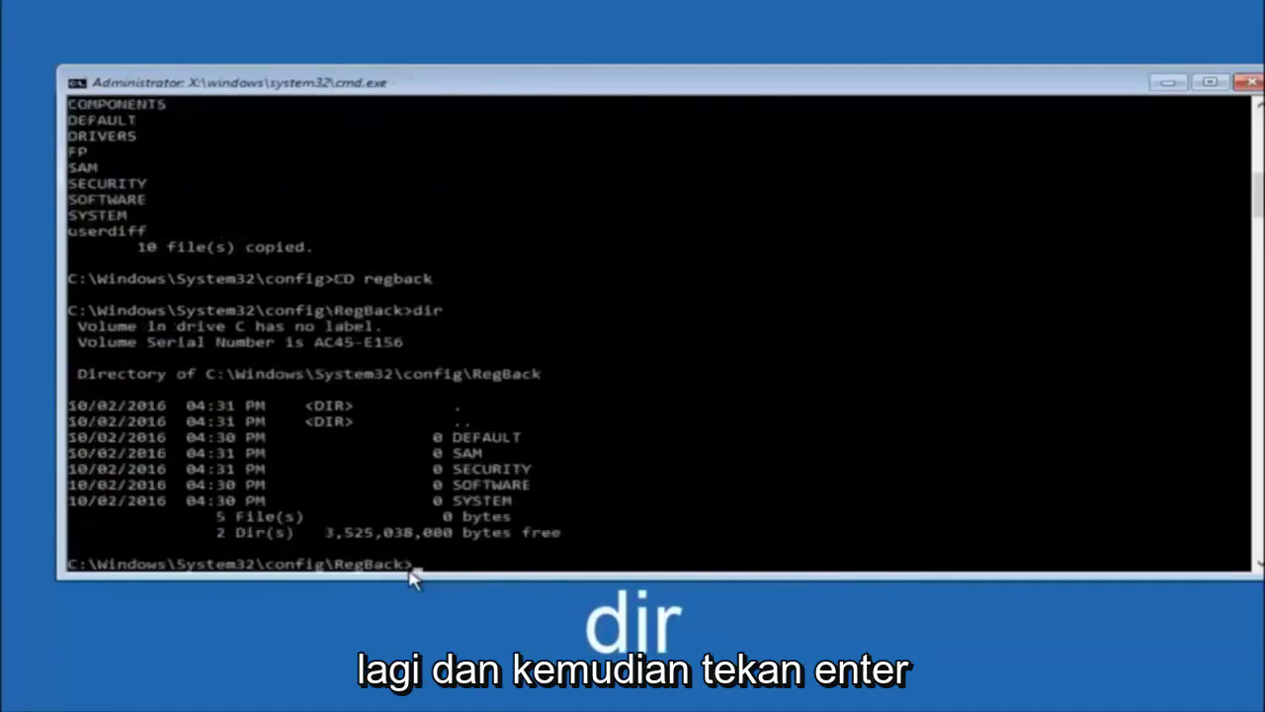
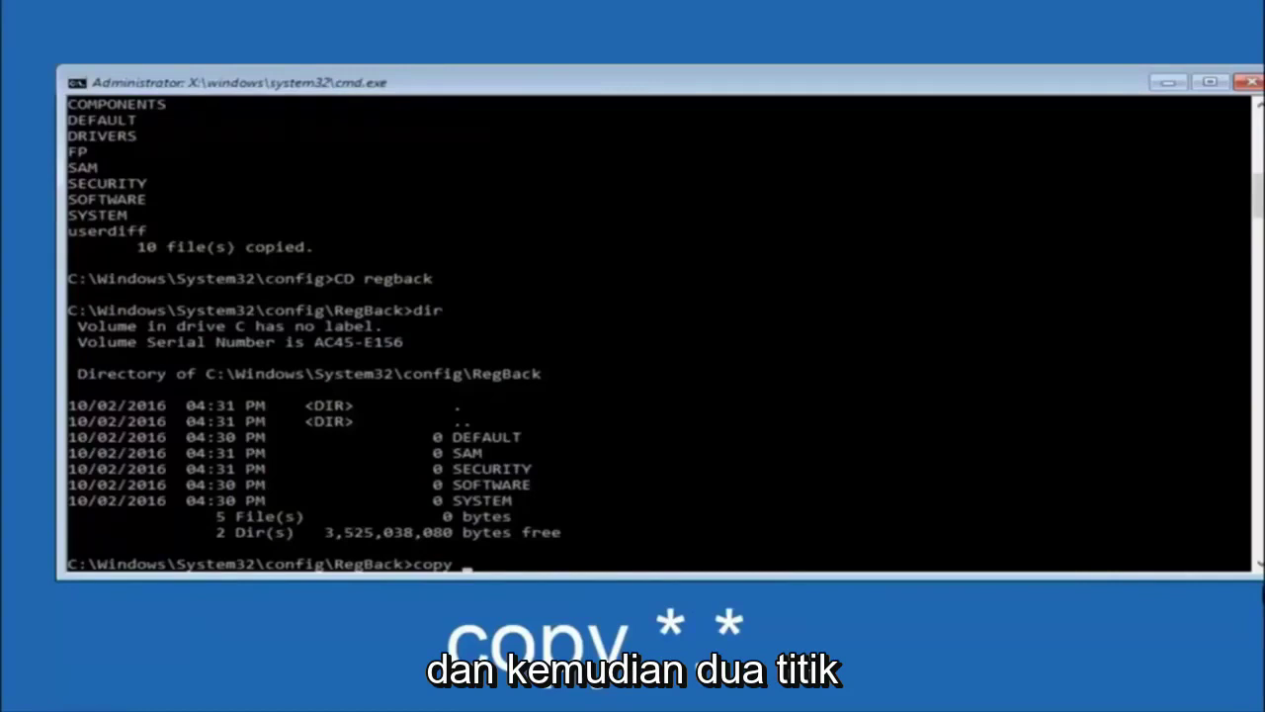
Copy all RegBack files to the parent config directory with copy *.* .., overwriting all existing files, and close Command Prompt.
click(468, 564)
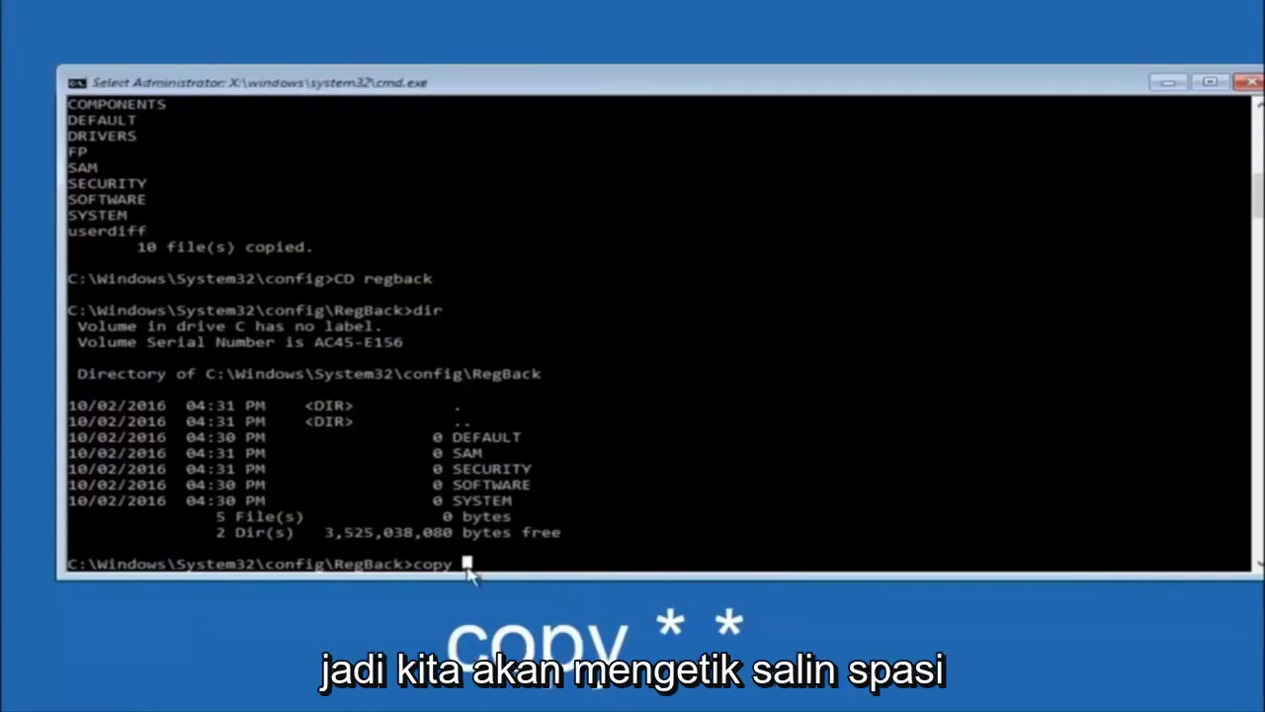
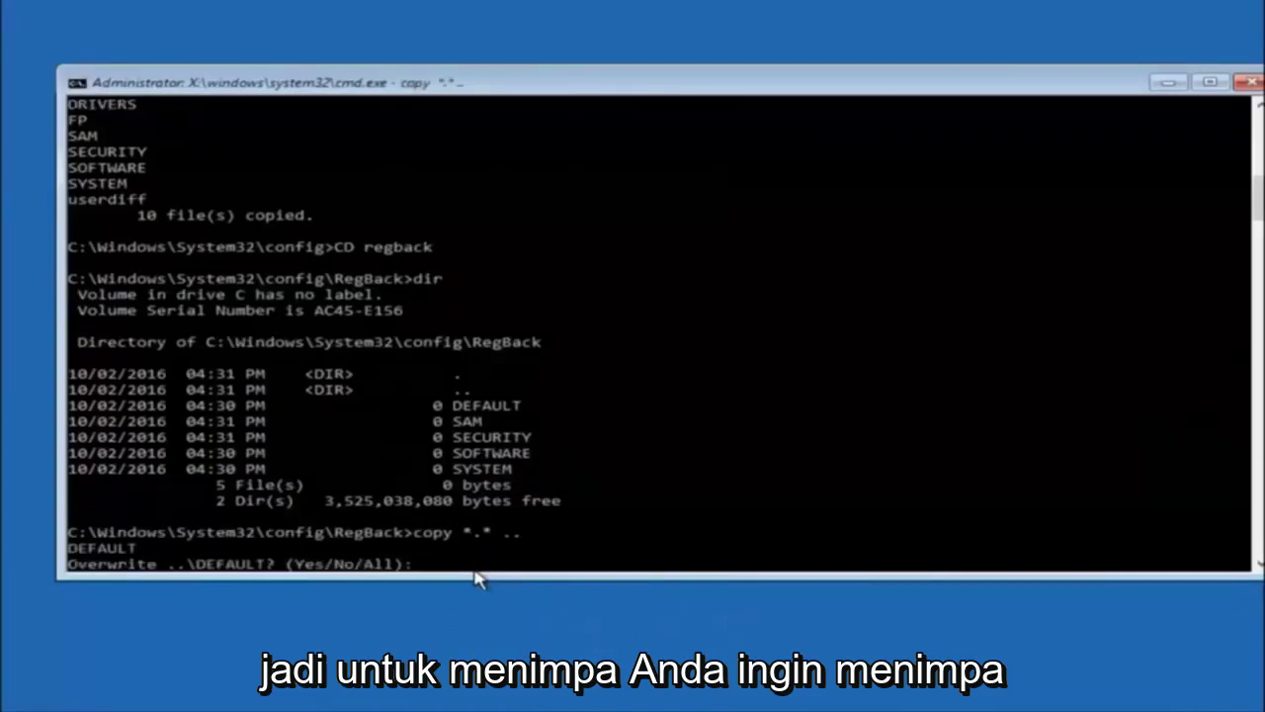
text(A)
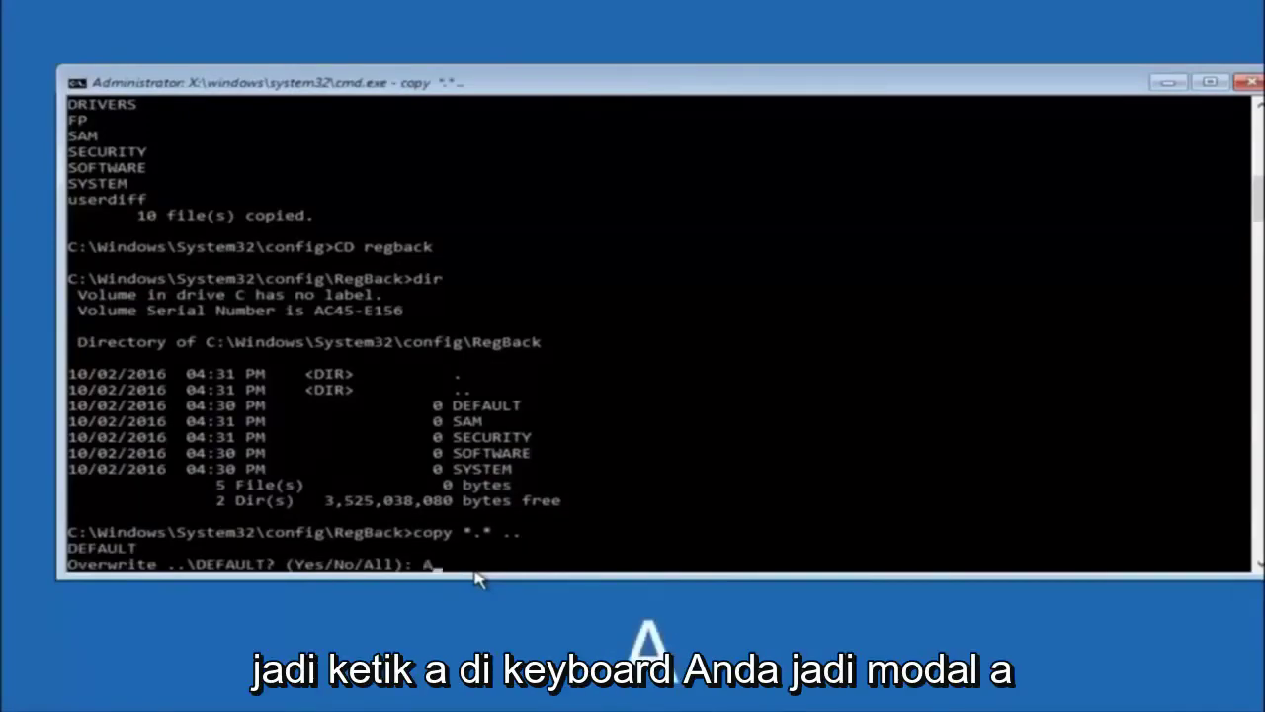
key(Return)
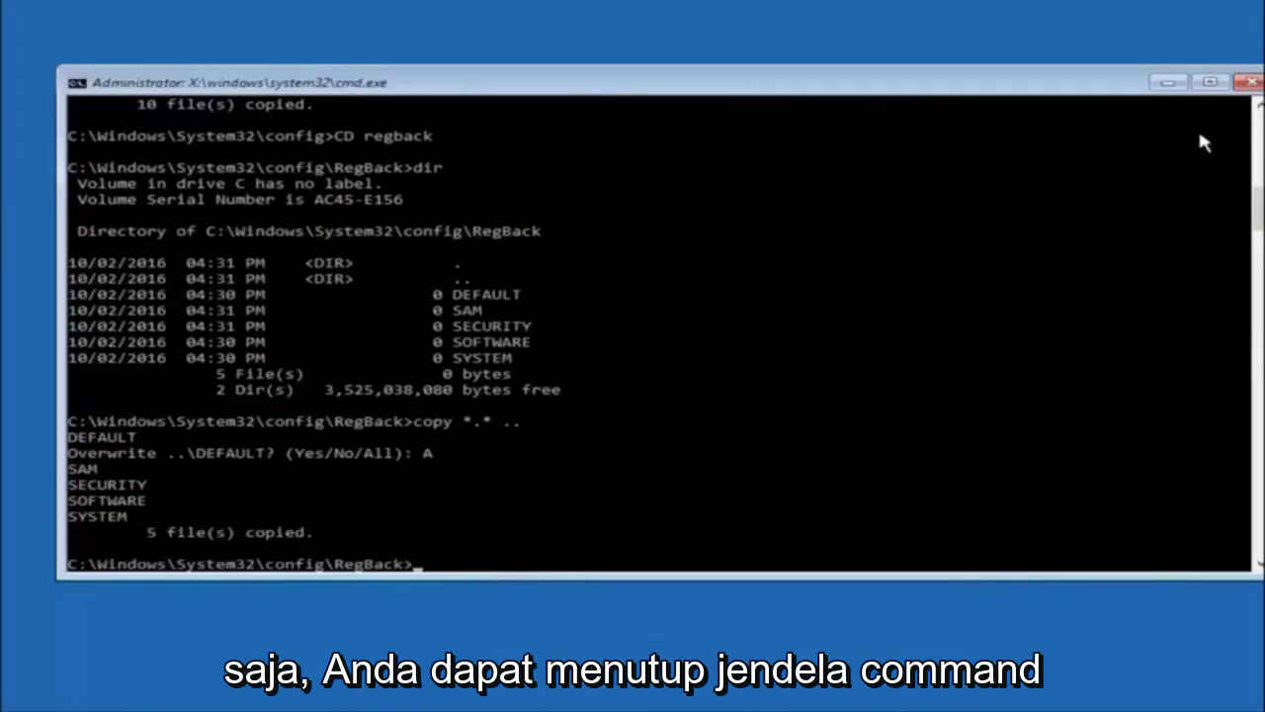
click(1251, 82)
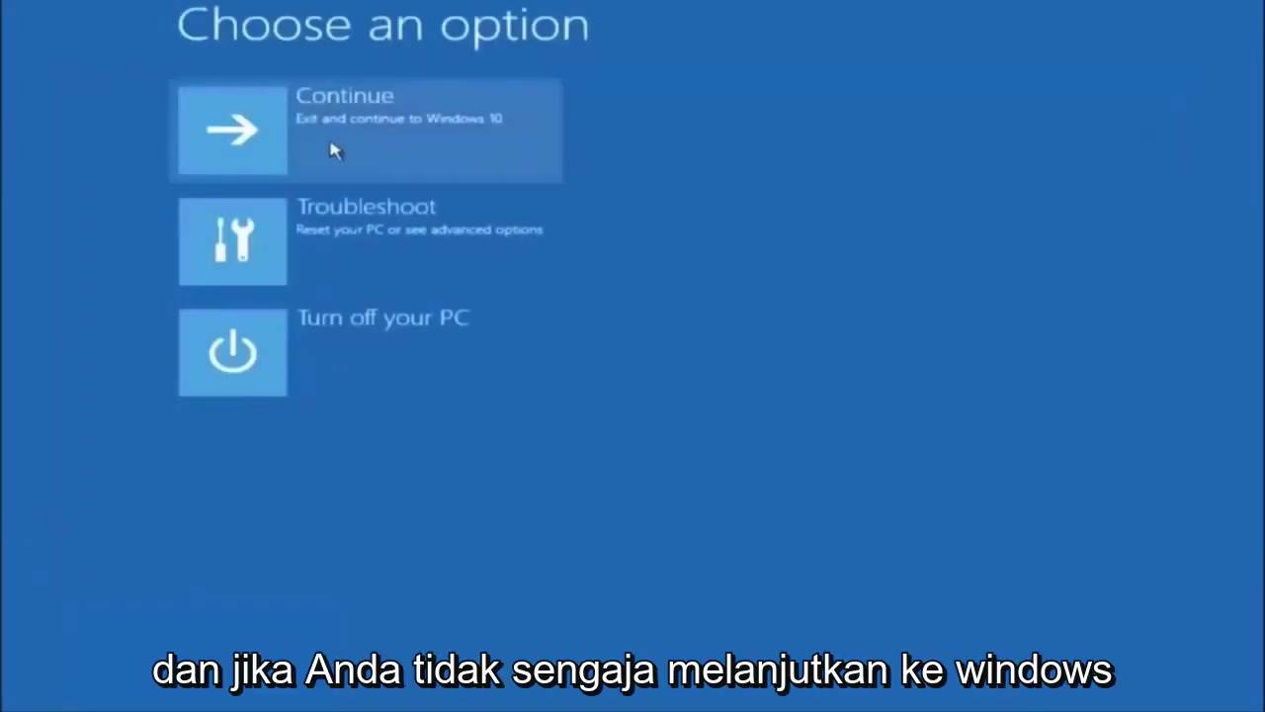